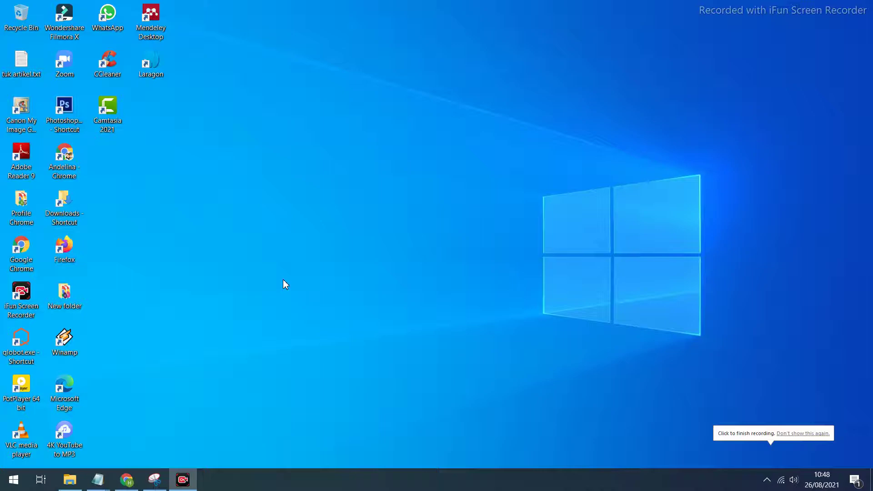
# Launch Chrome, go to google.com, and search for andelina.me.
pyautogui.click(127, 480)
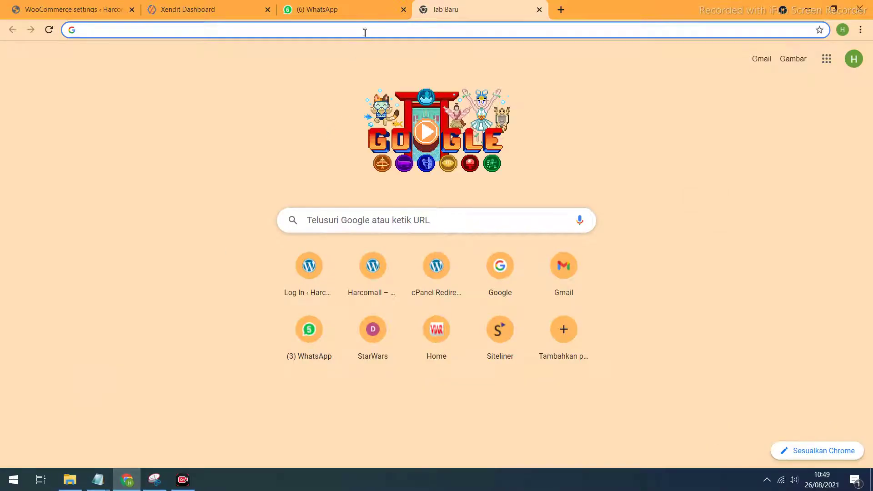
pyautogui.click(365, 32)
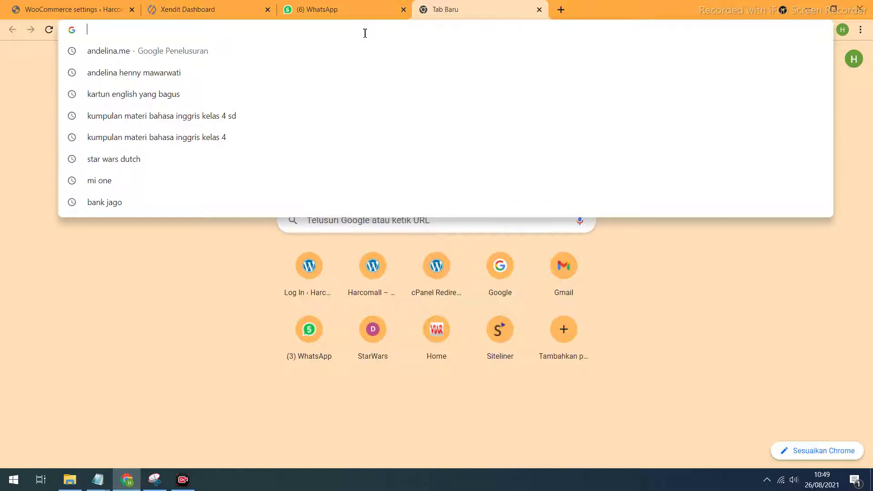
pyautogui.write('google.com')
pyautogui.press('Return')
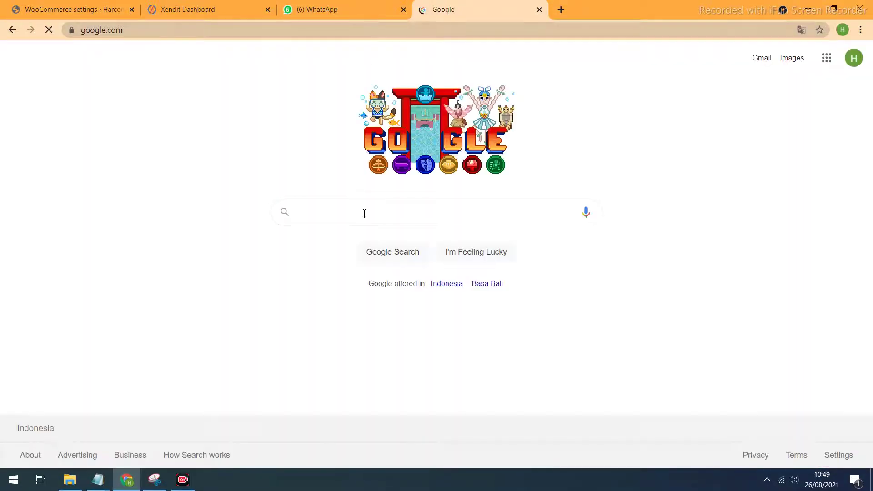
pyautogui.write('andeli')
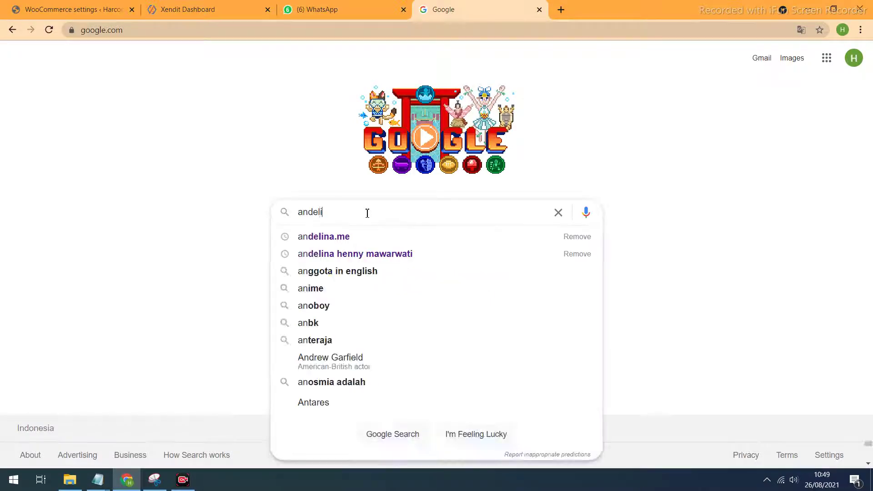
pyautogui.write('na.me')
pyautogui.press('Return')
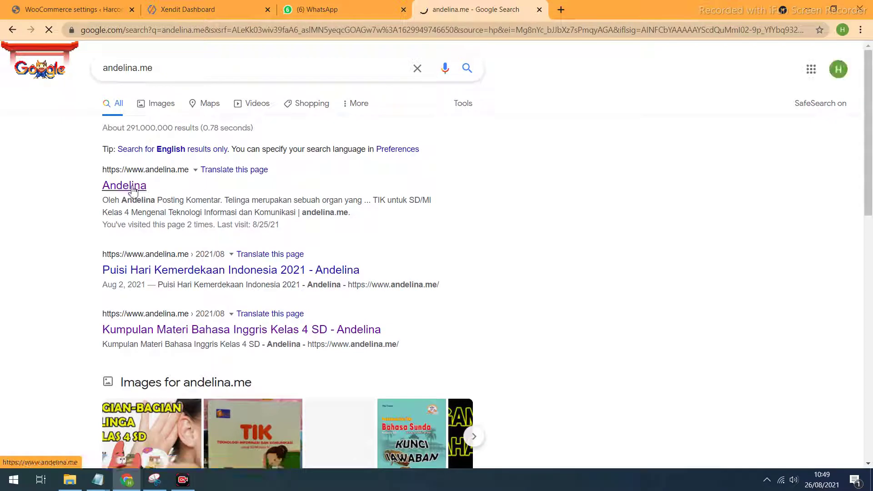
# Open the Andelina site and its featured 'Kumpulan Materi Bahasa Inggris Kelas 4 SD' article, scrolling through it.
pyautogui.click(132, 191)
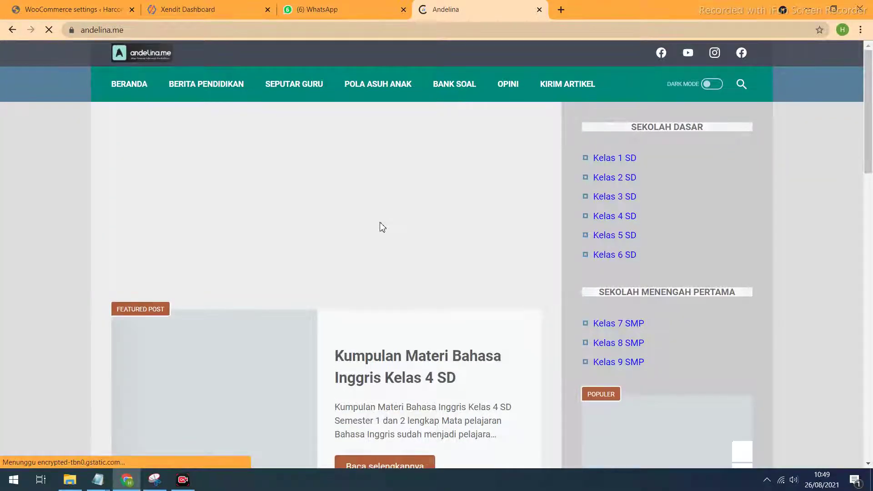
pyautogui.scroll(-5, 397, 240)
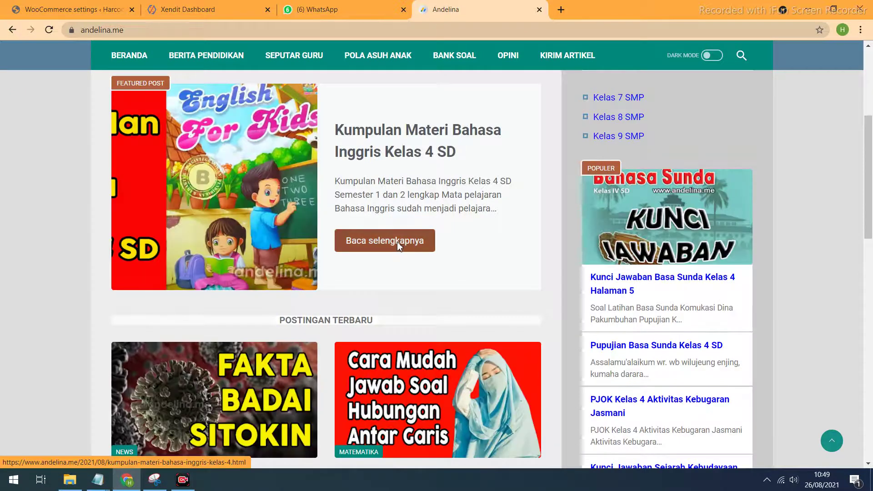
pyautogui.click(399, 248)
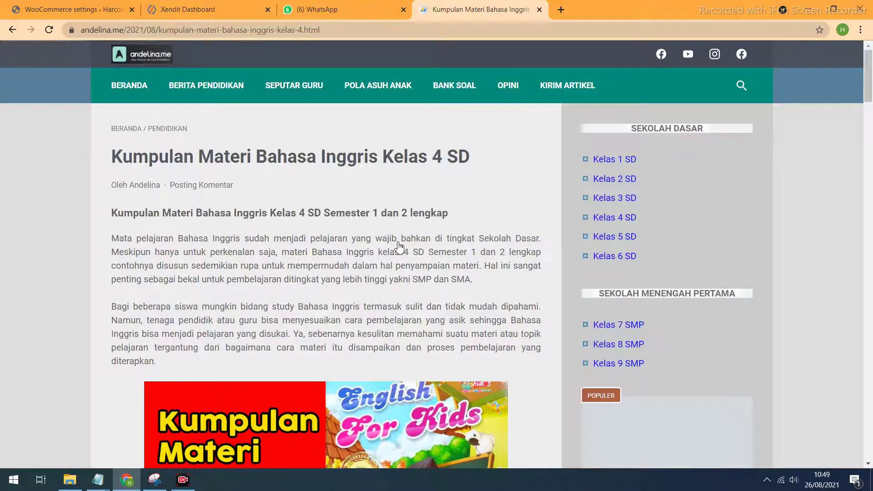
pyautogui.scroll(-5, 399, 248)
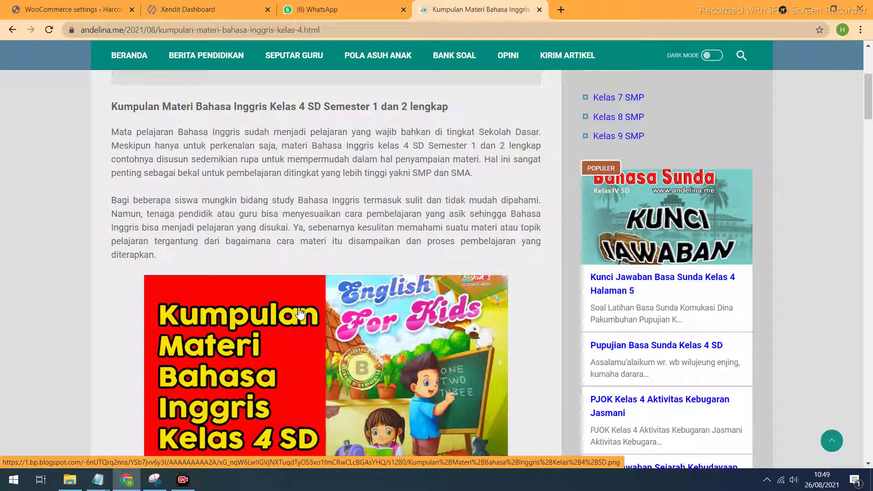
pyautogui.scroll(-3, 272, 323)
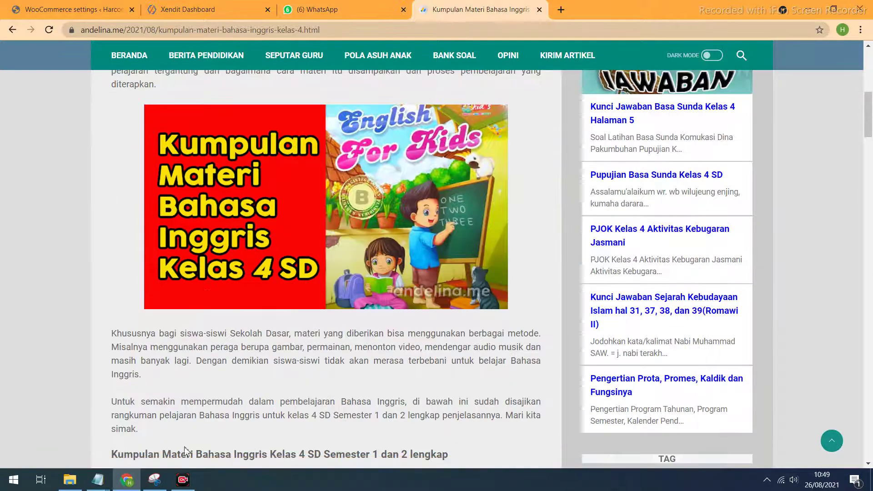
# Play bahasa inggris.mp3 from Documents in Winamp, then bring the Chrome article back.
pyautogui.click(69, 480)
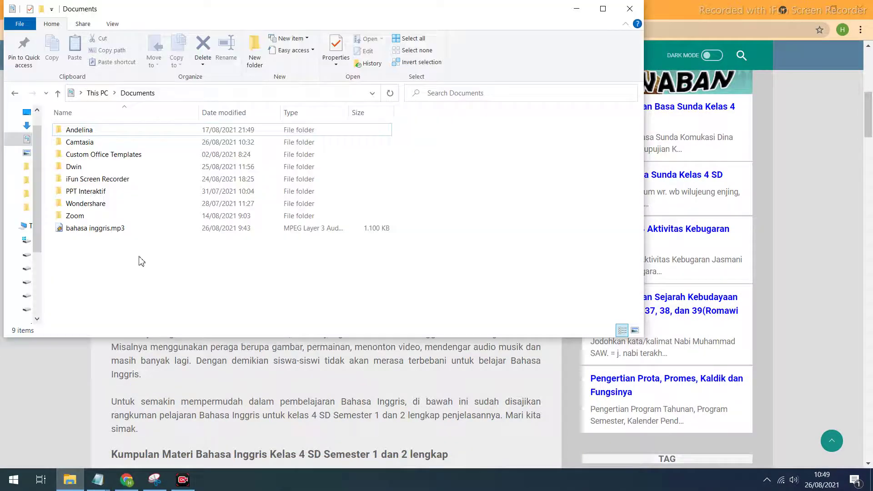
pyautogui.click(101, 231)
pyautogui.rightClick(101, 230)
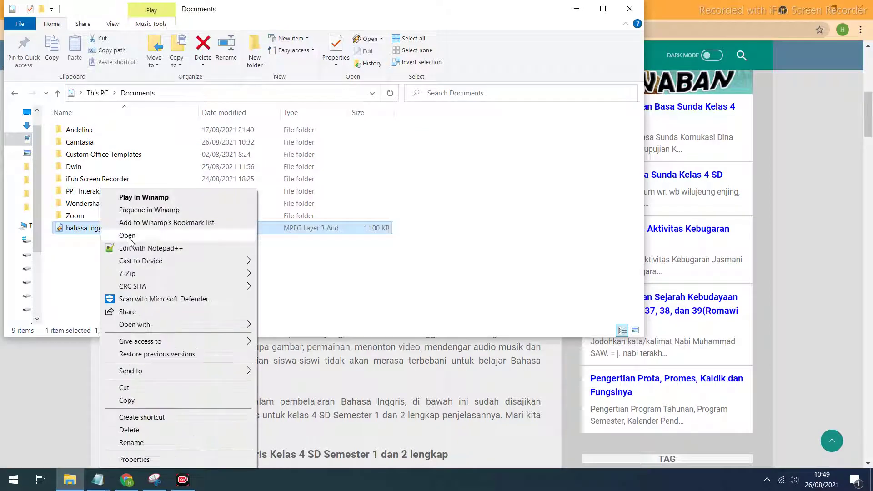
pyautogui.moveTo(164, 325)
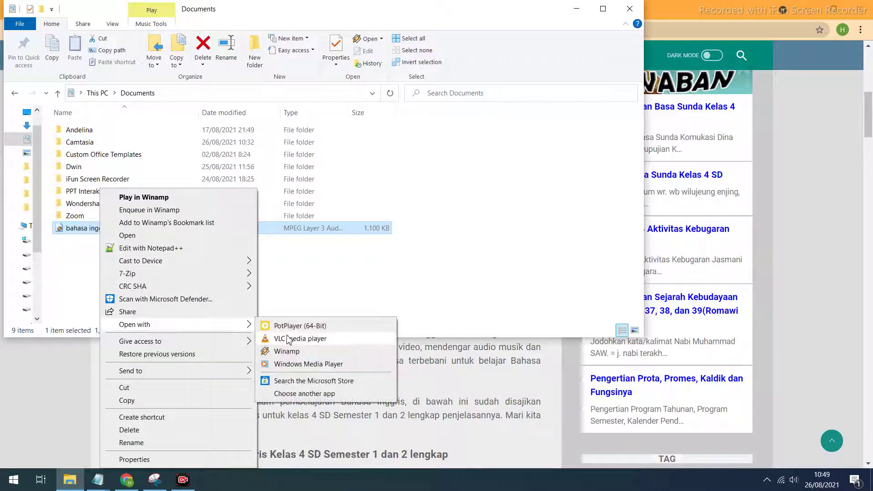
pyautogui.click(290, 352)
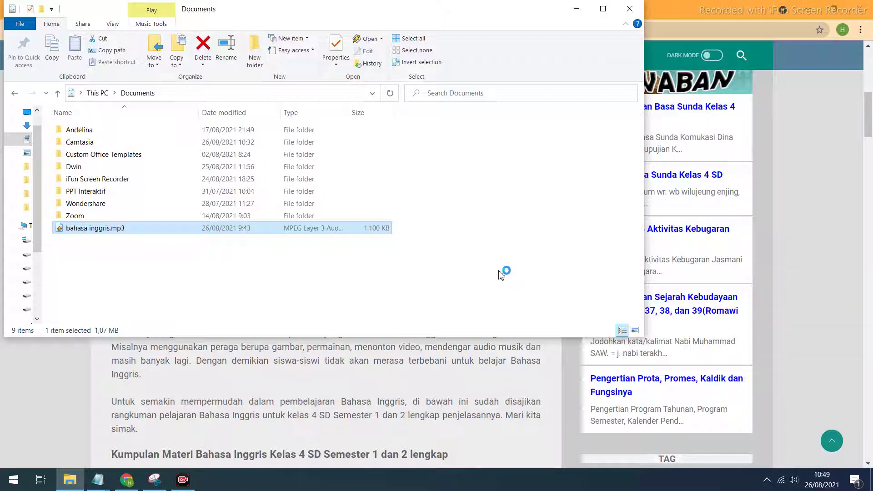
pyautogui.click(427, 411)
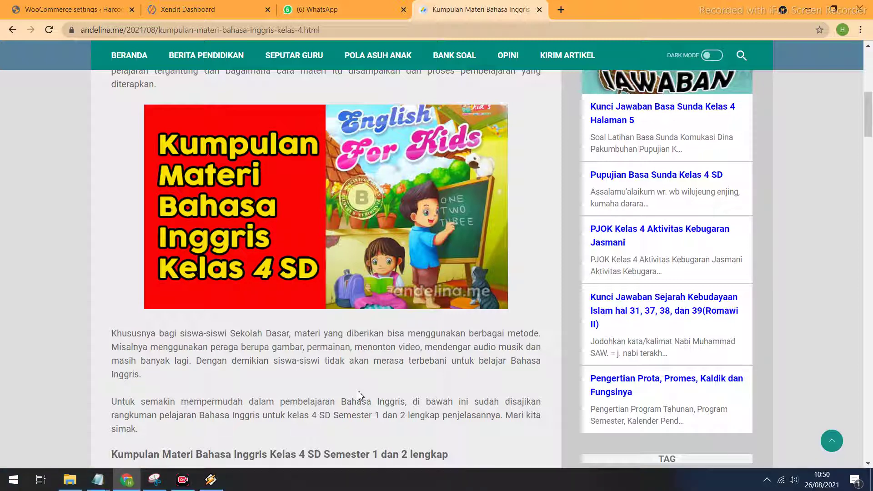
pyautogui.scroll(1, 286, 409)
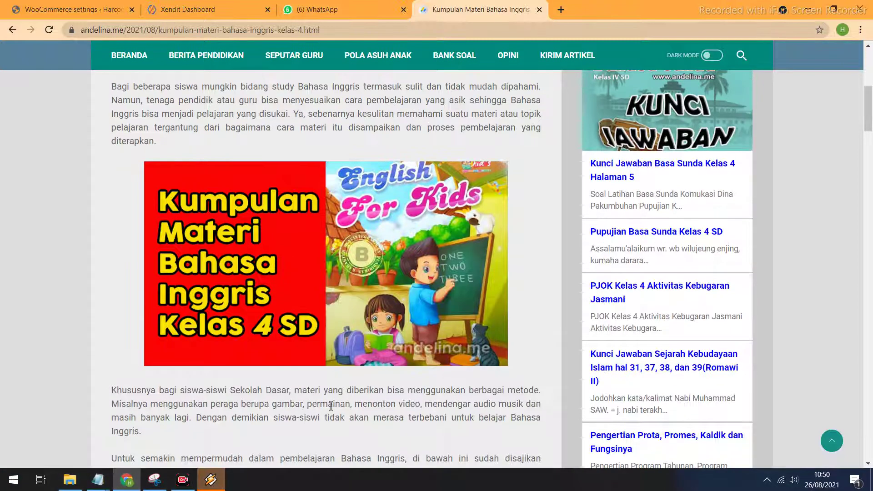
pyautogui.scroll(2, 300, 356)
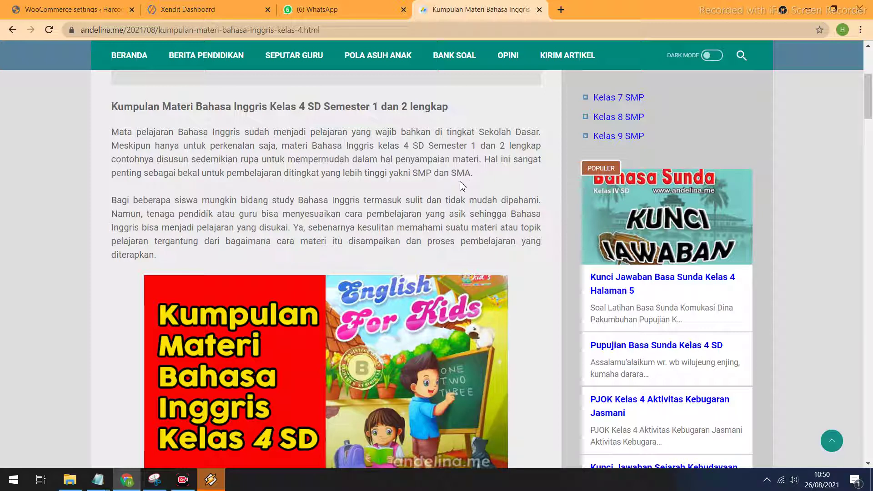
pyautogui.scroll(-1, 430, 188)
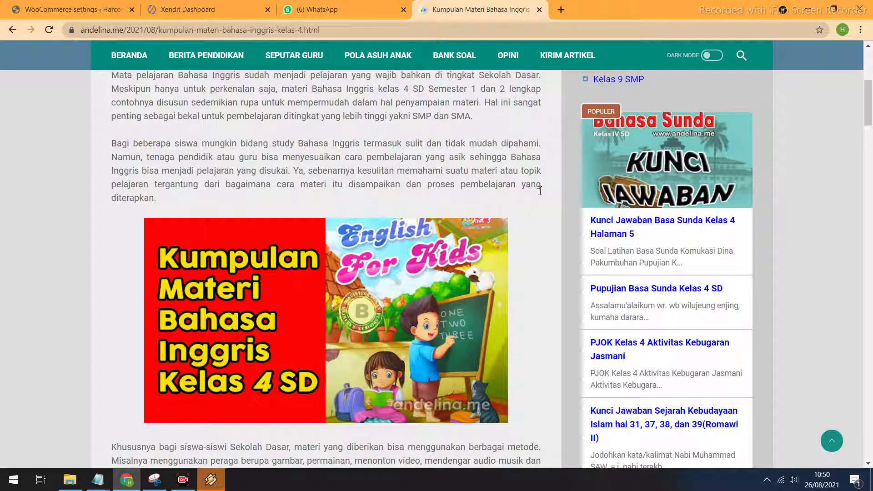
pyautogui.scroll(-5, 499, 207)
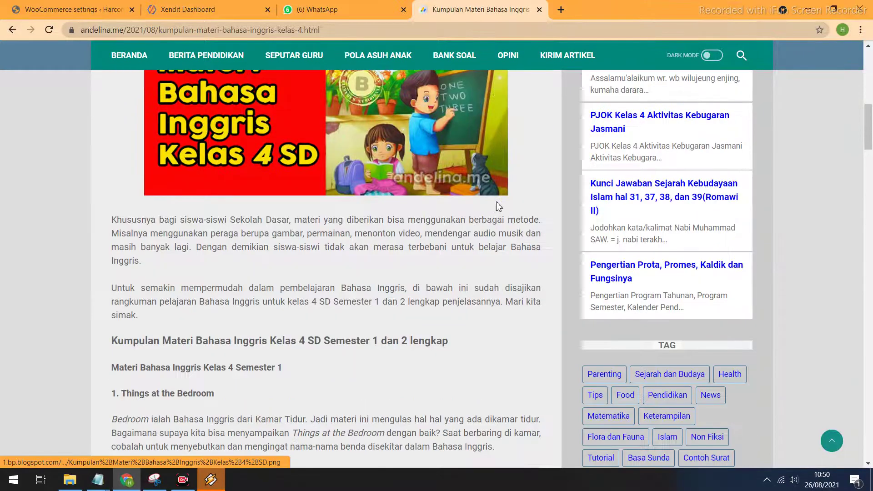
pyautogui.scroll(-1, 498, 207)
pyautogui.scroll(-1, 498, 208)
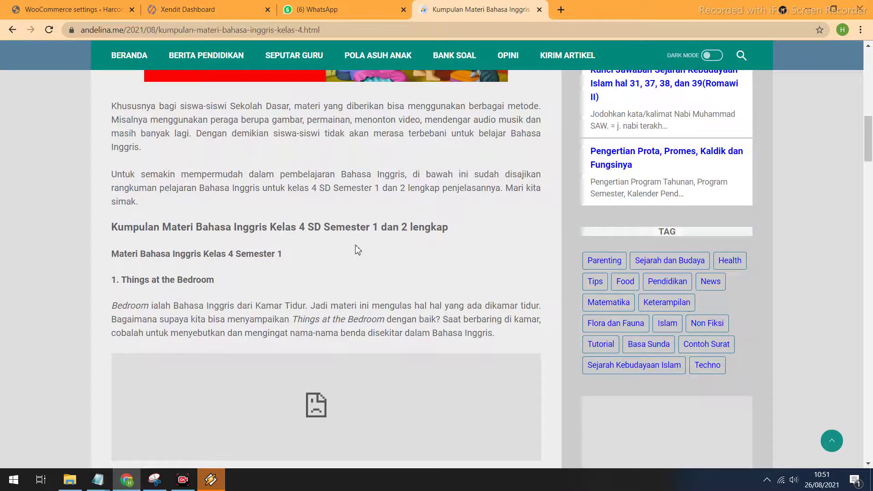
pyautogui.scroll(-3, 357, 249)
pyautogui.scroll(1, 357, 249)
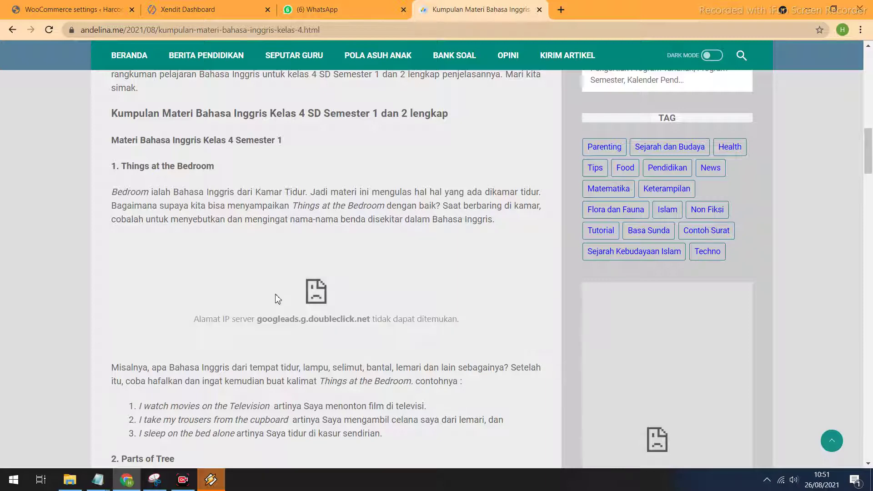
pyautogui.scroll(-1, 262, 322)
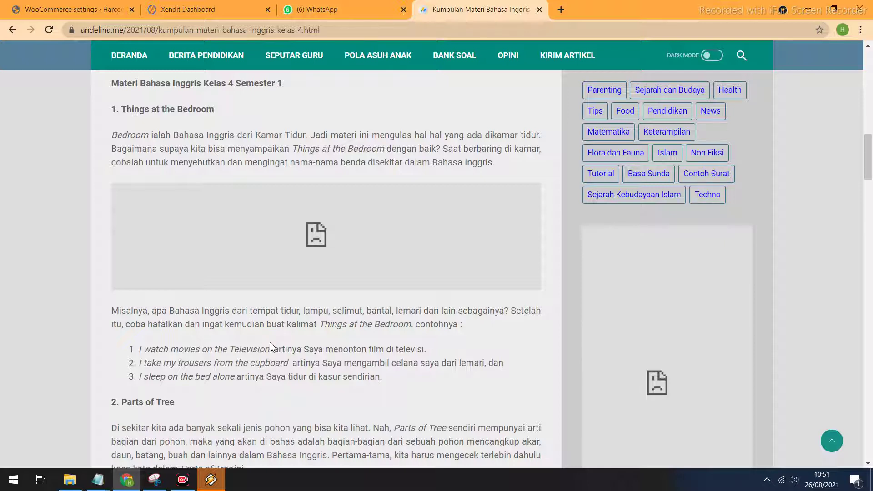
pyautogui.scroll(-1, 270, 349)
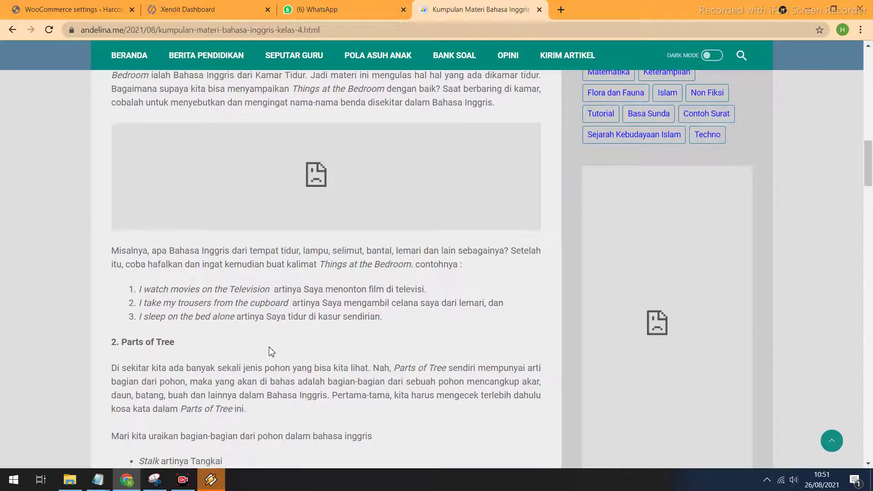
pyautogui.scroll(-2, 271, 351)
pyautogui.scroll(1, 272, 352)
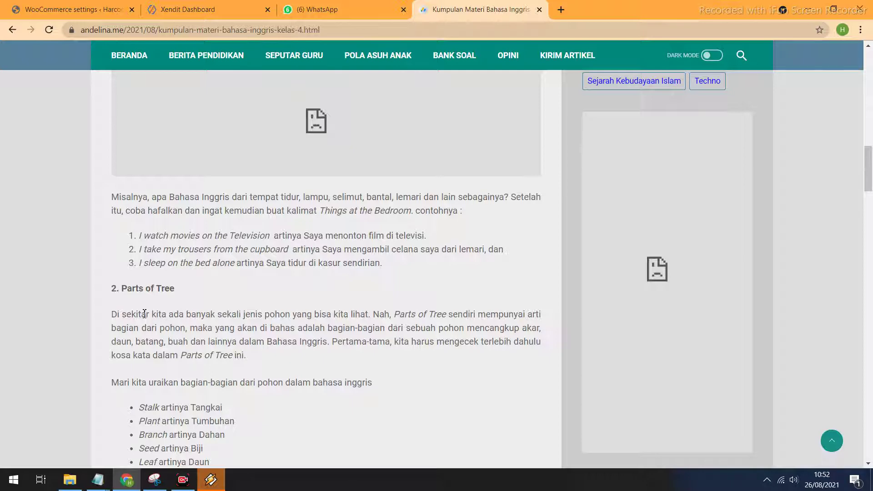
pyautogui.scroll(1, 237, 312)
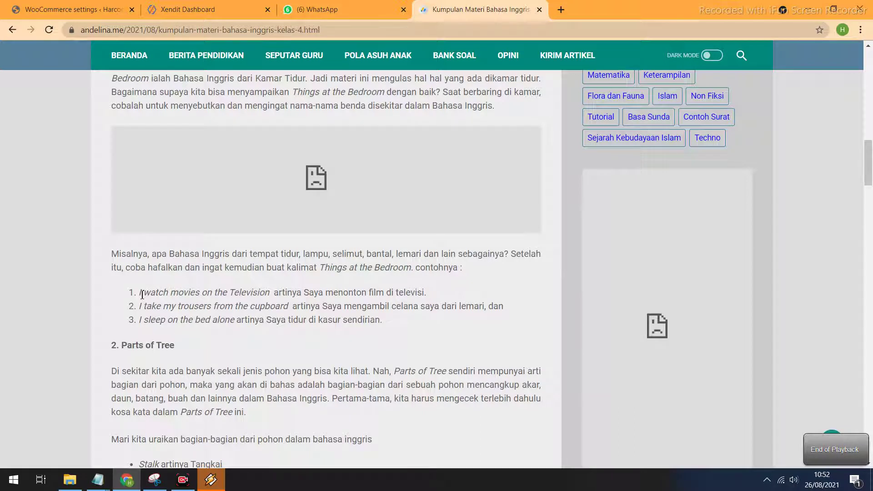
# Copy the example sentence 'I watch movies on the Television' from the article.
pyautogui.moveTo(143, 294); pyautogui.dragTo(199, 294)
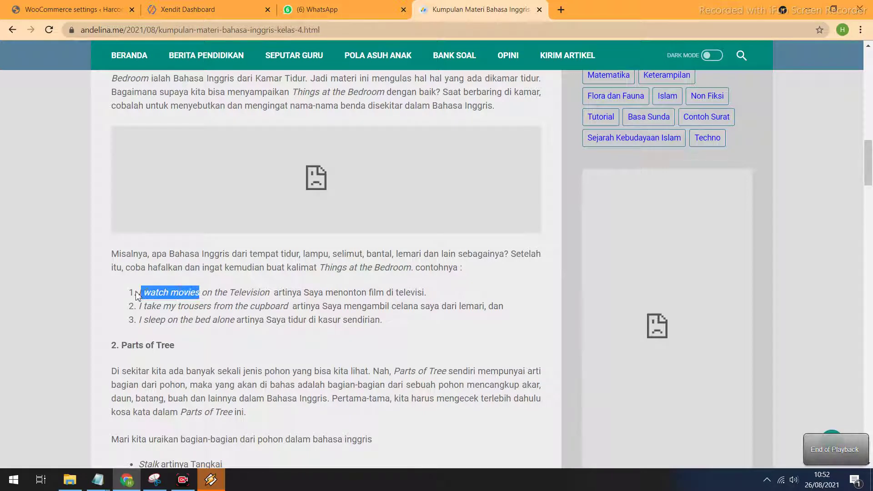
pyautogui.moveTo(139, 293); pyautogui.dragTo(274, 292)
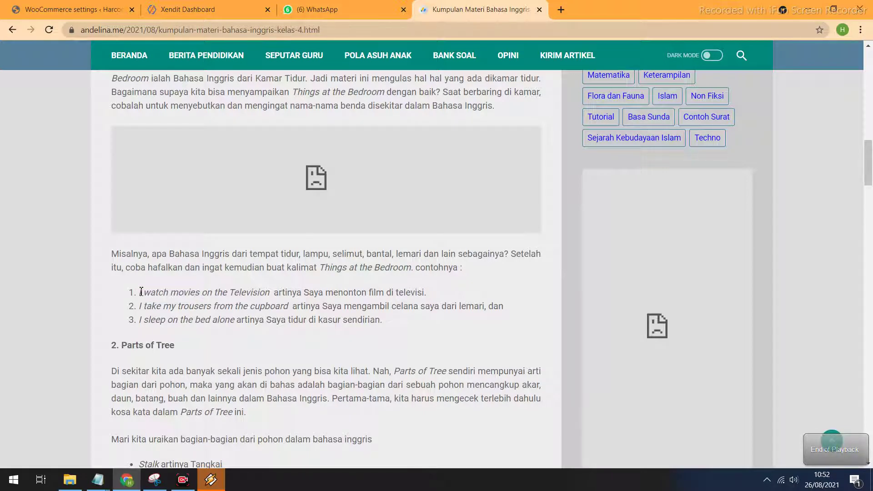
pyautogui.rightClick(275, 292)
pyautogui.click(264, 321)
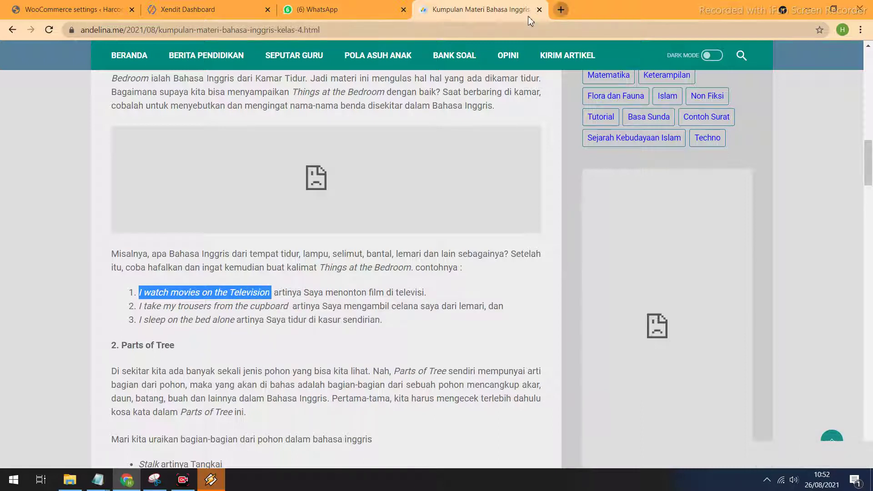
# Search Google for 'google translate' in a new tab.
pyautogui.click(564, 10)
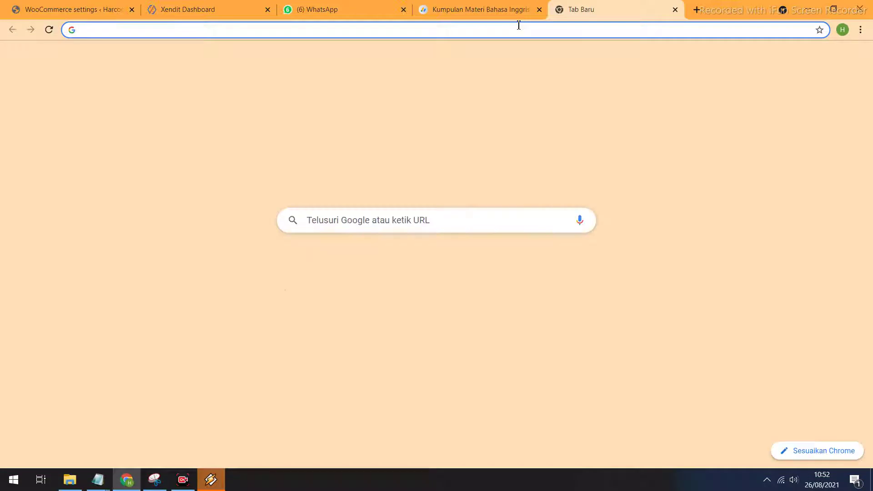
pyautogui.write('google tran')
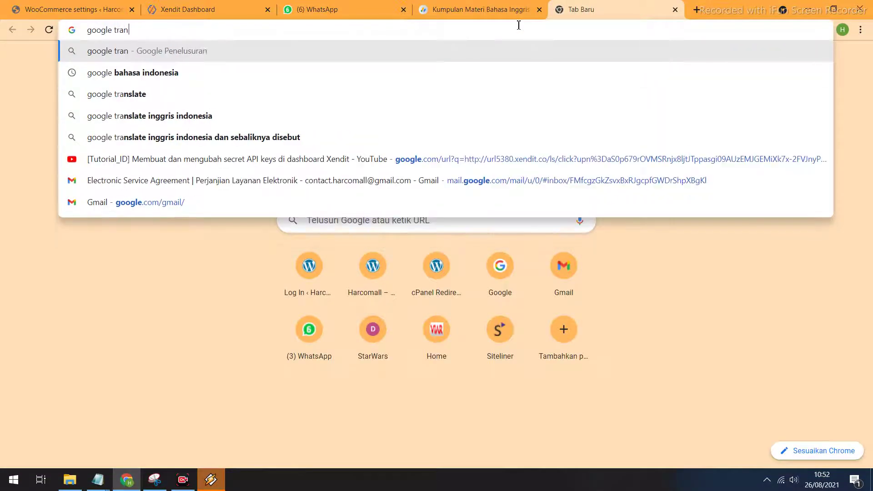
pyautogui.write('slate')
pyautogui.press('Return')
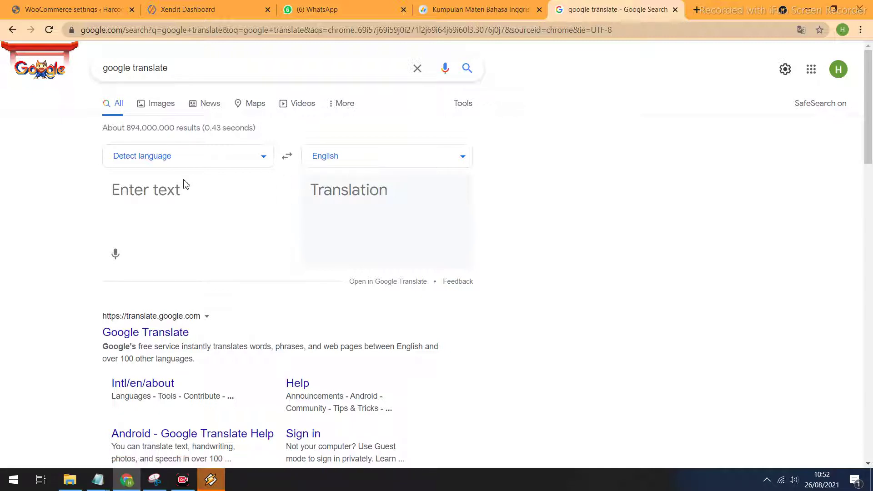
# Translate 'I watch movies on the Television' and play it aloud.
pyautogui.click(181, 199)
pyautogui.hotkey('ctrl', 'v')
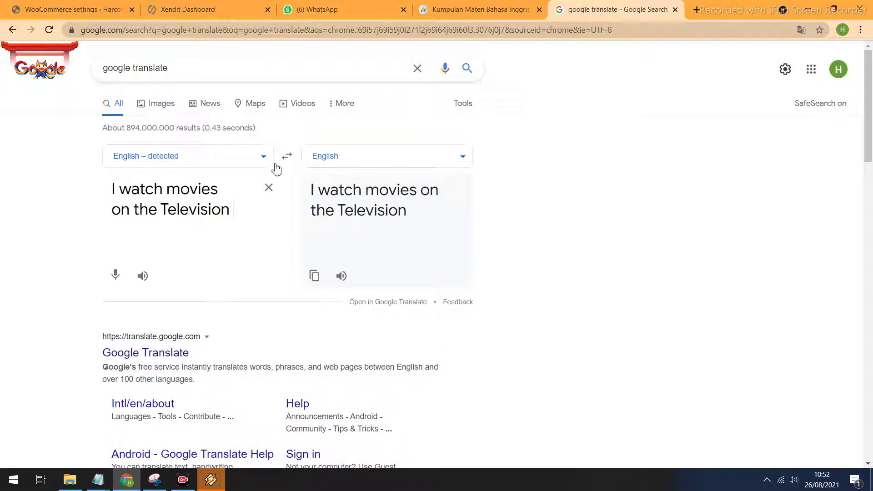
pyautogui.click(141, 279)
# Replace it with the trousers example sentence and play it aloud.
pyautogui.click(471, 11)
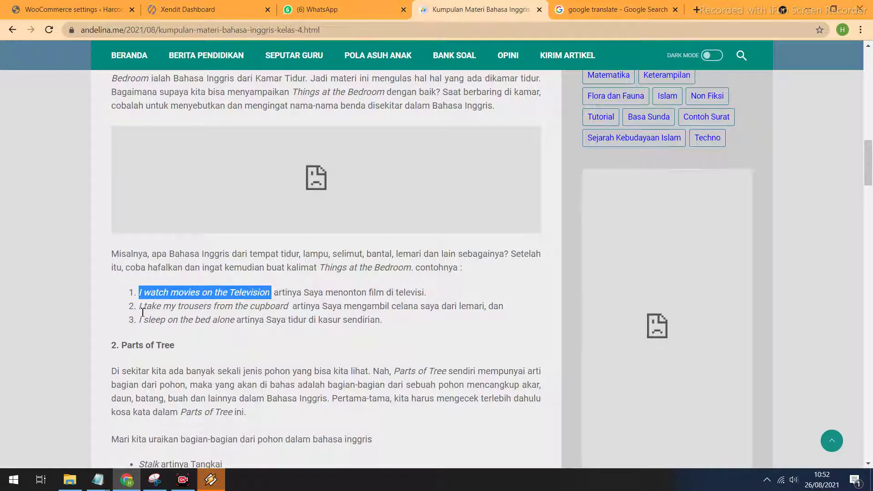
pyautogui.moveTo(140, 307); pyautogui.dragTo(287, 306)
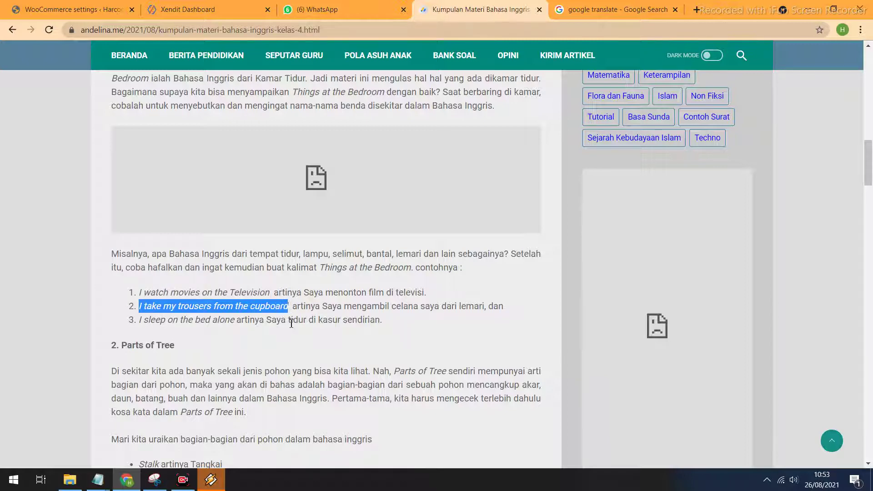
pyautogui.click(655, 8)
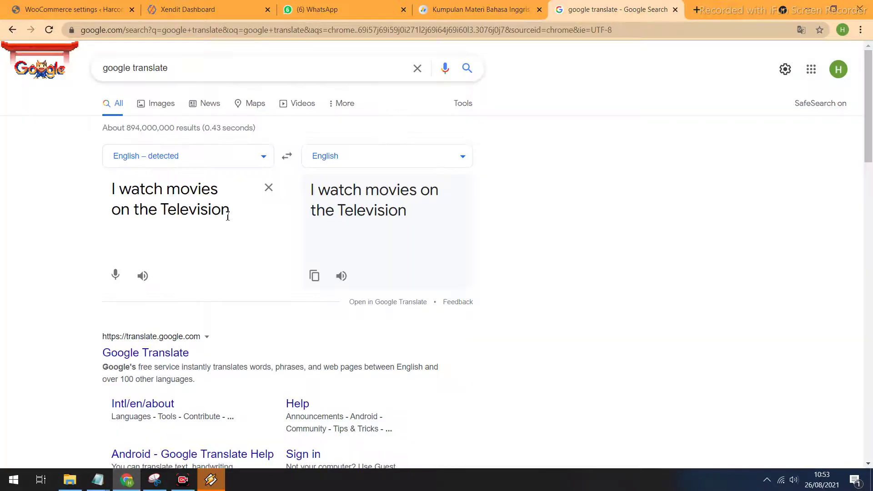
pyautogui.click(268, 187)
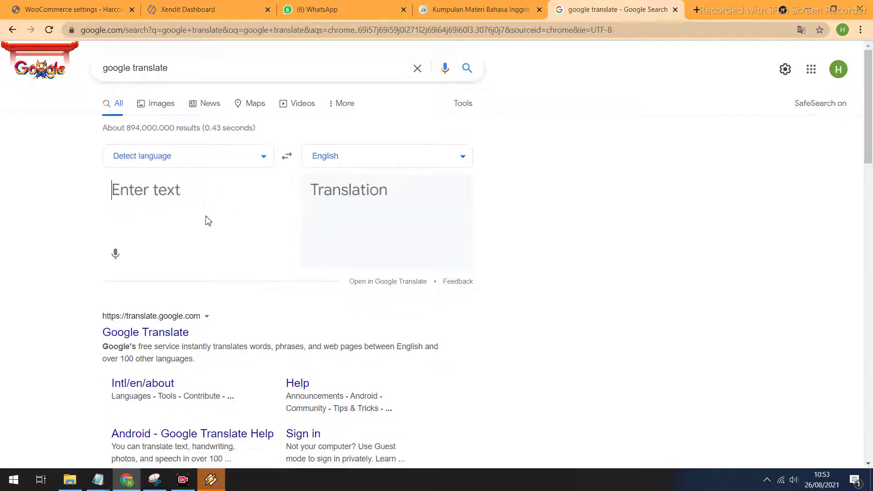
pyautogui.hotkey('ctrl', 'v')
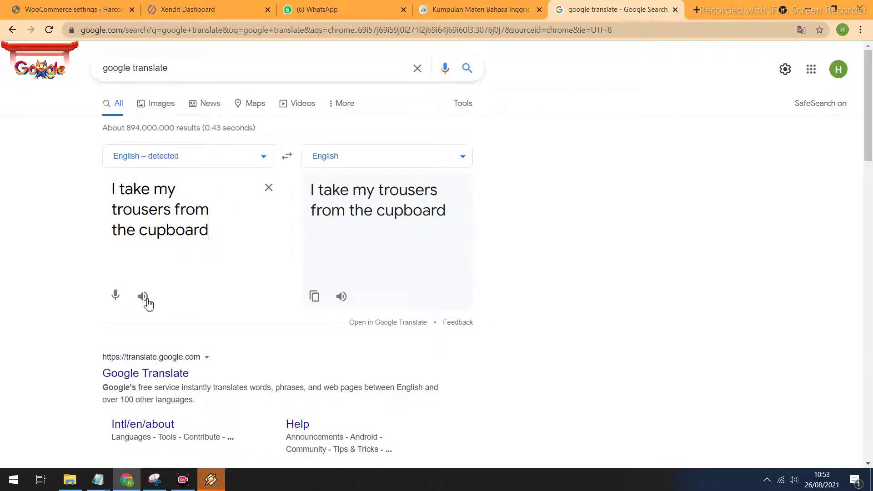
pyautogui.click(144, 297)
# Copy, translate and play 'I sleep on the bed alone' twice, then close the translator tab.
pyautogui.click(470, 10)
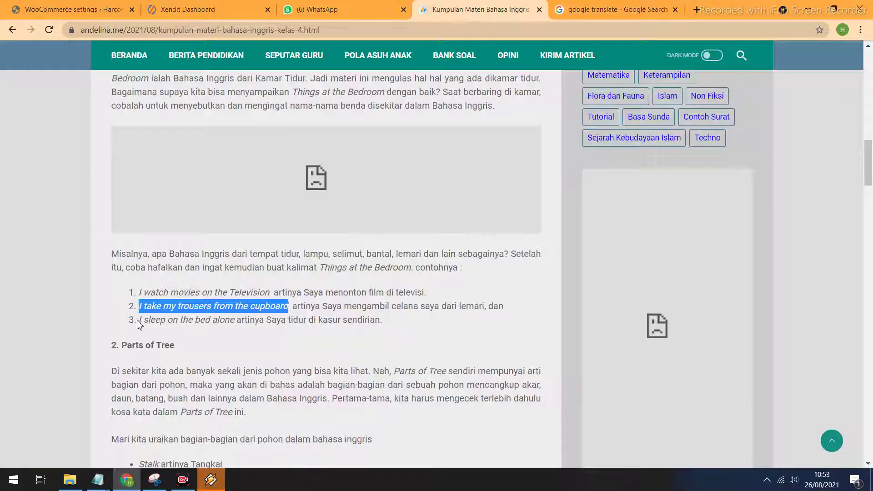
pyautogui.moveTo(141, 321); pyautogui.dragTo(194, 321)
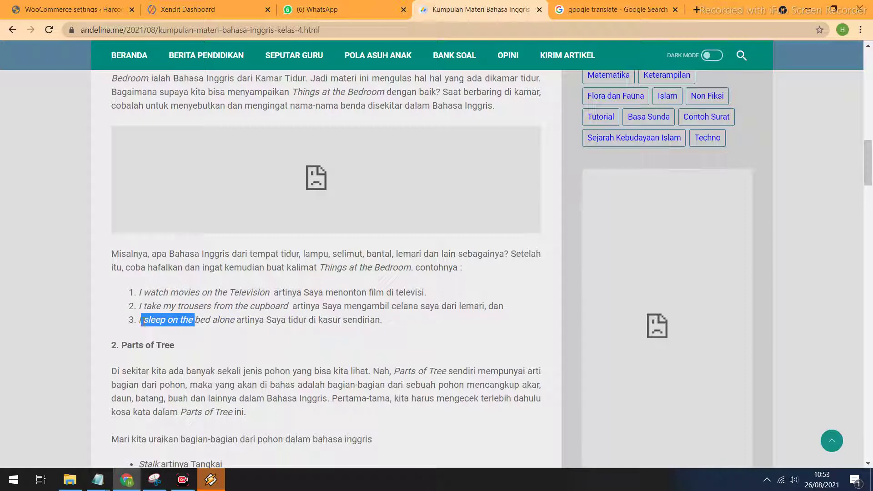
pyautogui.moveTo(140, 321); pyautogui.dragTo(237, 321)
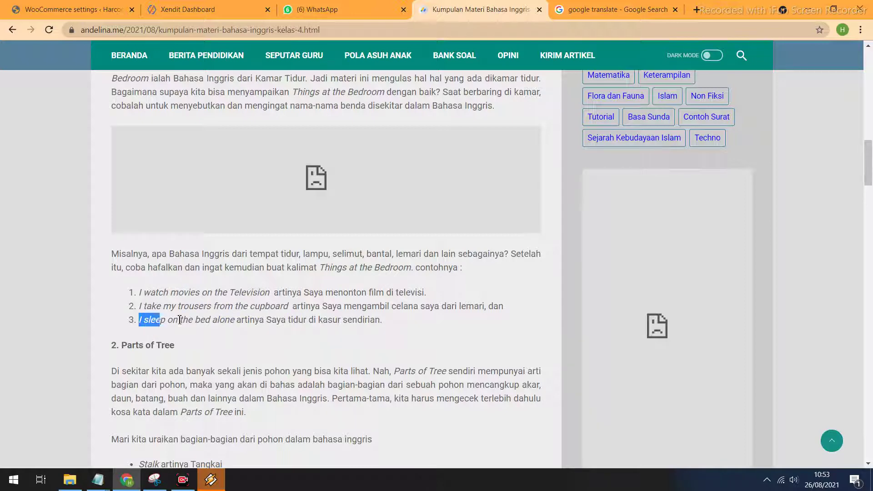
pyautogui.rightClick(229, 324)
pyautogui.click(246, 330)
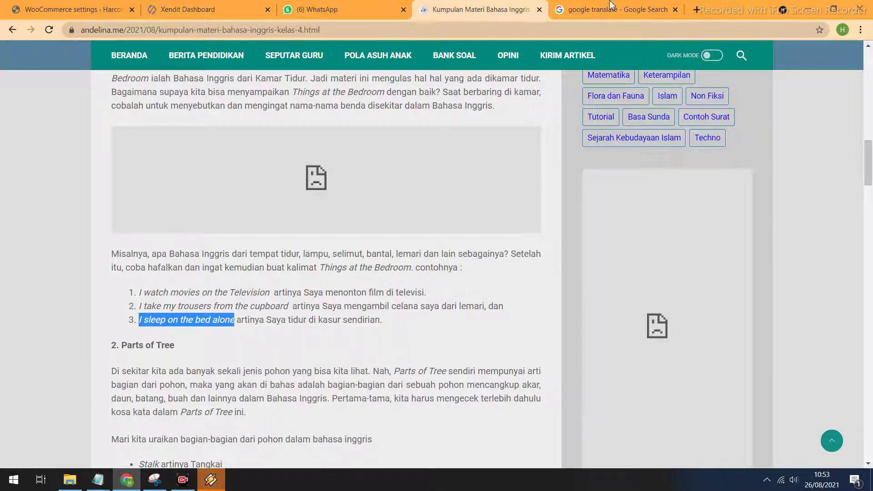
pyautogui.hotkey('ctrl', 'Tab')
pyautogui.click(270, 187)
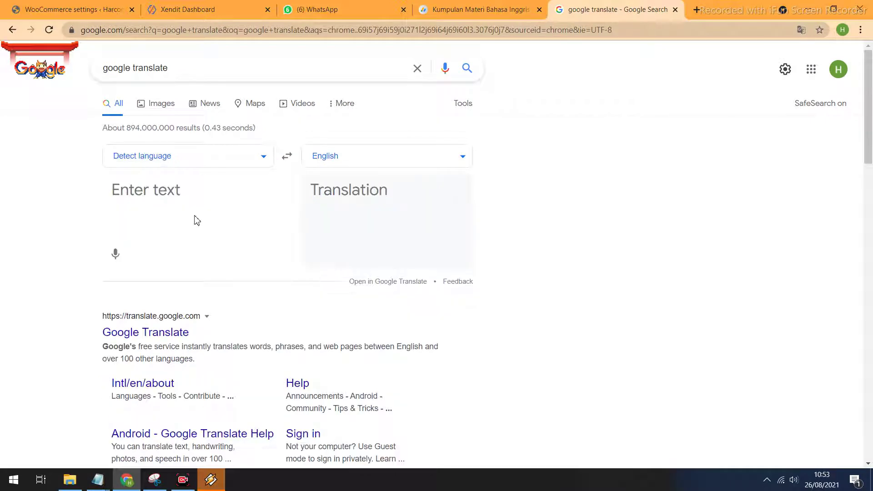
pyautogui.hotkey('ctrl', 'v')
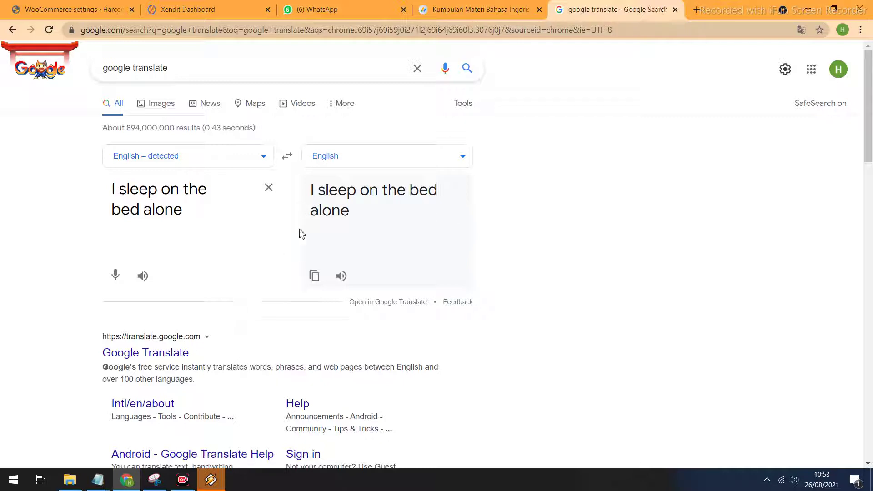
pyautogui.click(145, 284)
pyautogui.click(144, 277)
pyautogui.click(675, 10)
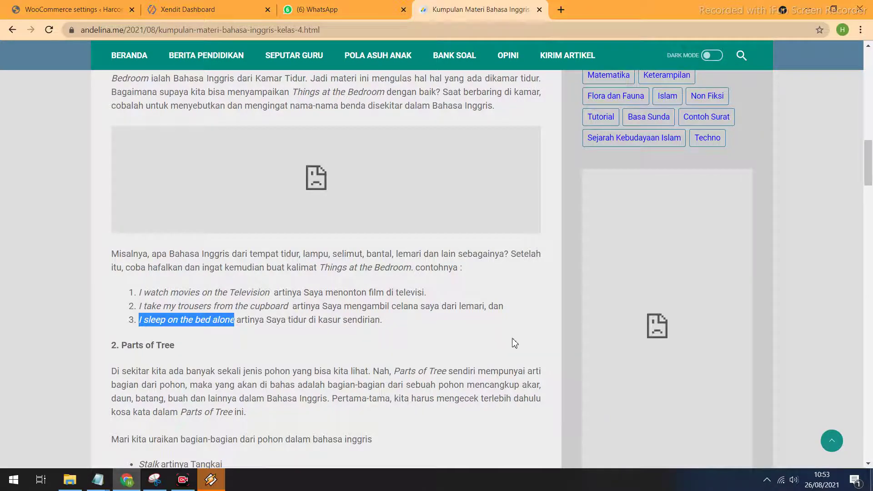
# Launch Camtasia 2021 from the desktop, then scroll the Chrome article down to Semester 2 Calender.
pyautogui.press('super+d')
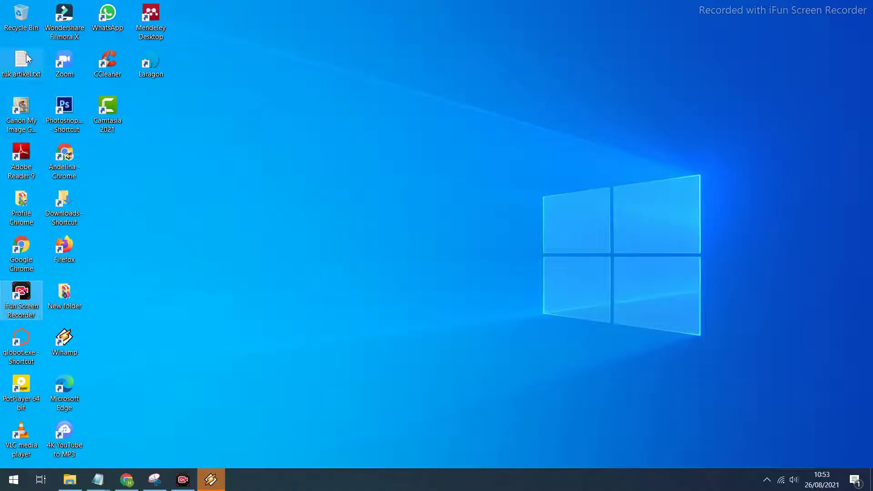
pyautogui.click(112, 115)
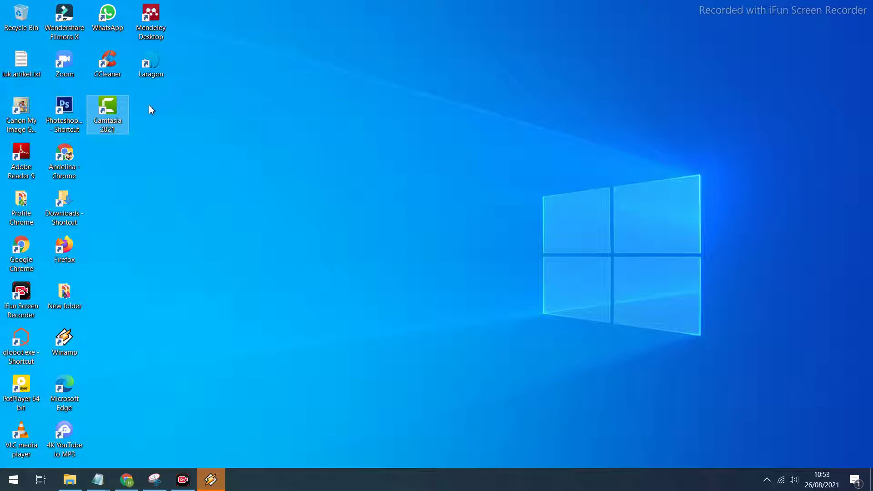
pyautogui.click(128, 479)
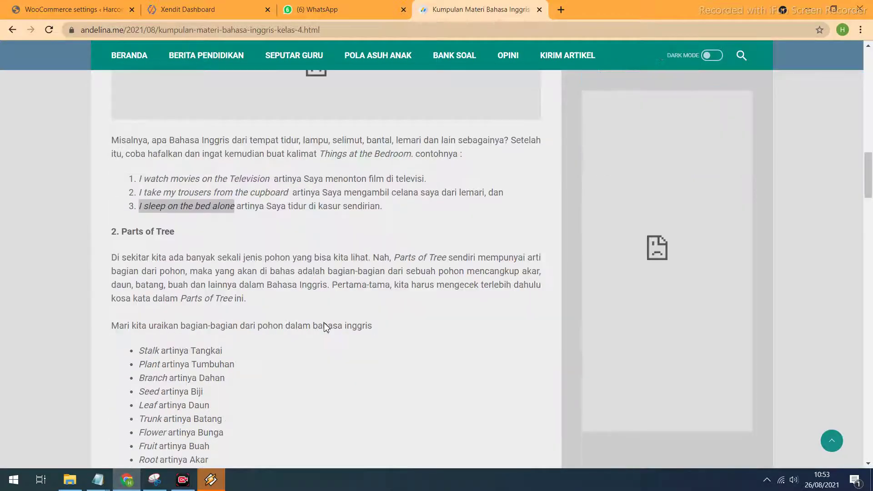
pyautogui.scroll(-3, 326, 327)
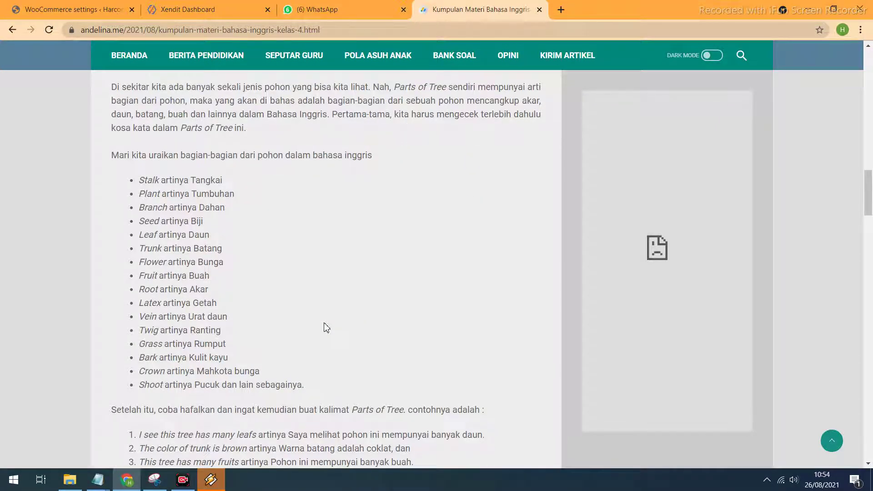
pyautogui.scroll(-2, 326, 327)
pyautogui.scroll(-1, 326, 324)
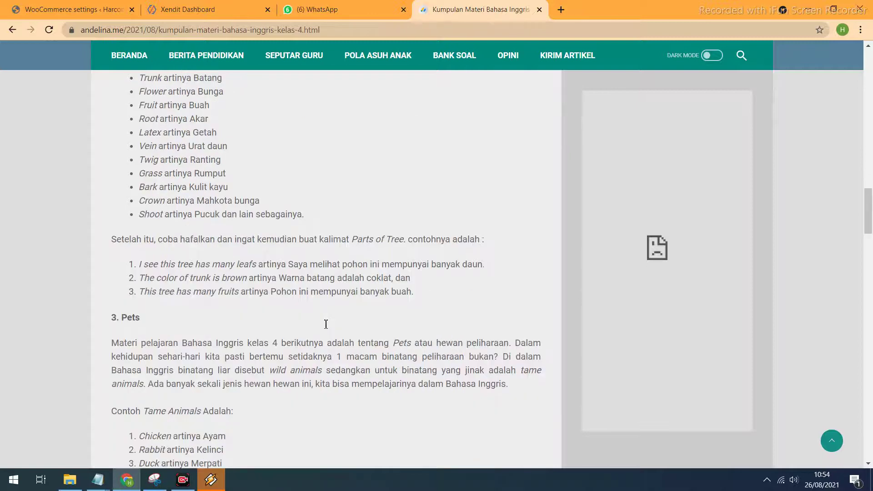
pyautogui.scroll(-2, 325, 323)
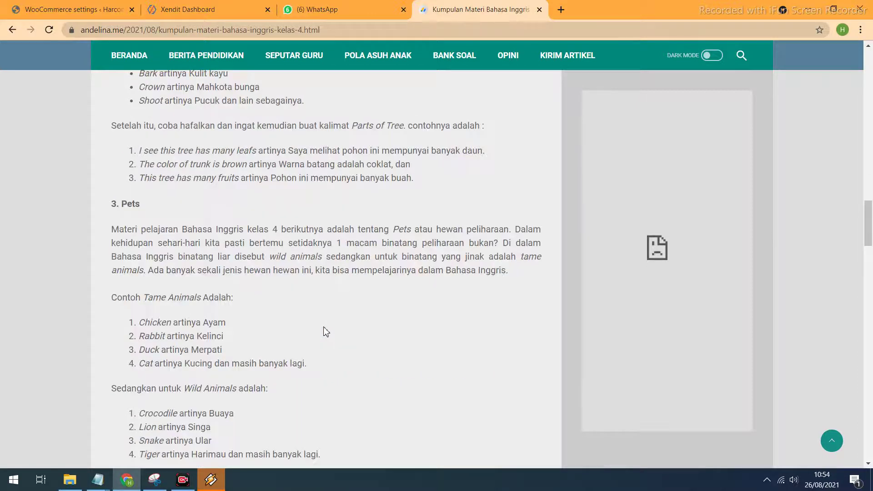
pyautogui.scroll(-1, 325, 332)
pyautogui.scroll(-1, 325, 337)
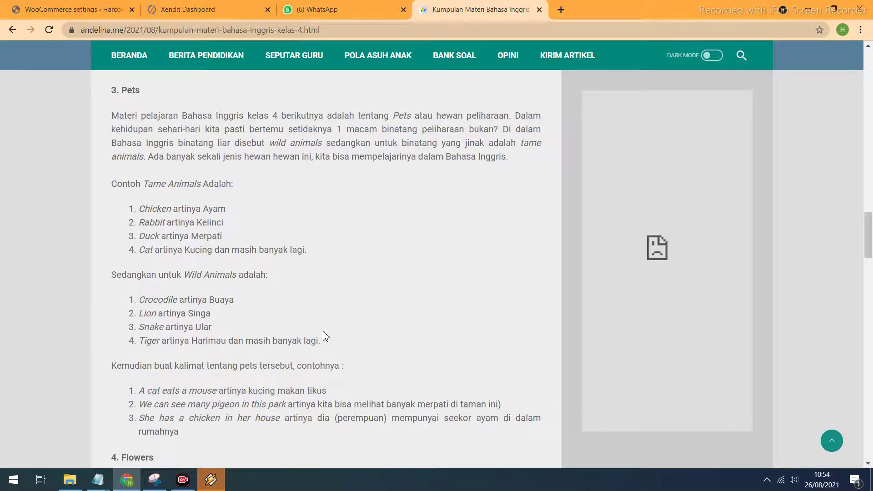
pyautogui.scroll(-1, 325, 337)
pyautogui.scroll(-1, 325, 336)
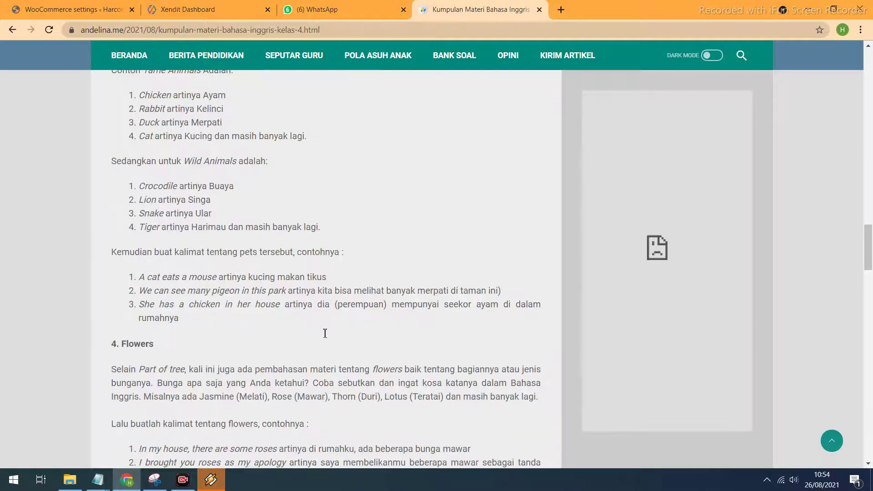
pyautogui.scroll(-2, 325, 333)
pyautogui.scroll(-1, 325, 333)
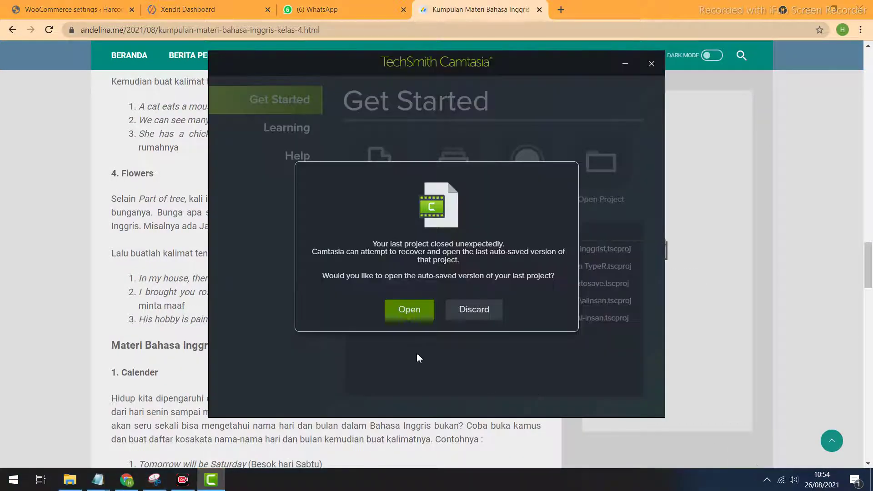
# Recover the auto-saved Camtasia project; in Chrome close two extra tabs and enable dark mode.
pyautogui.click(398, 318)
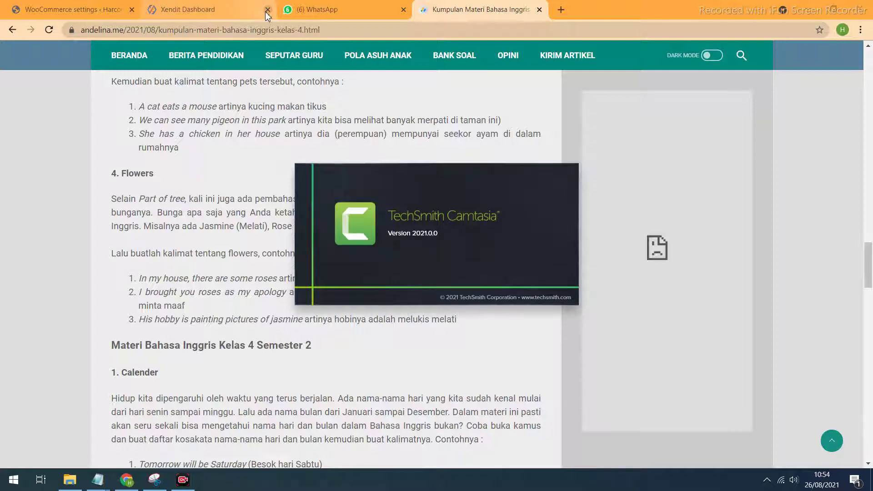
pyautogui.click(132, 10)
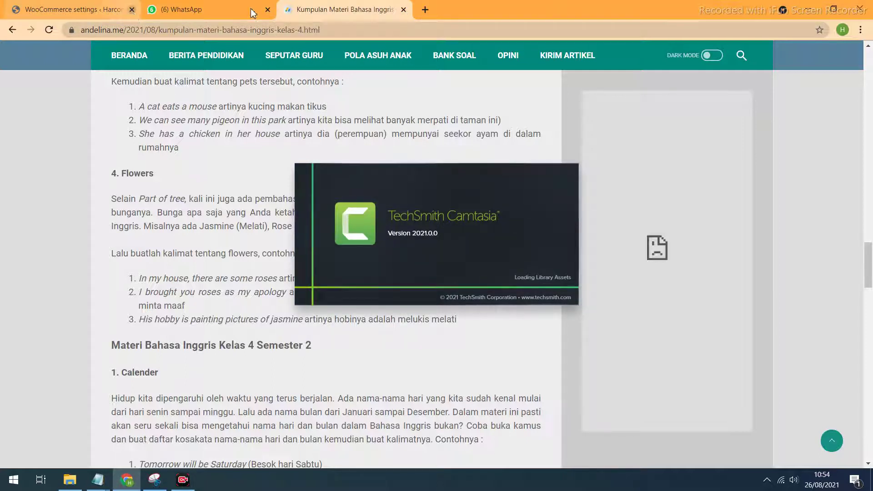
pyautogui.click(132, 10)
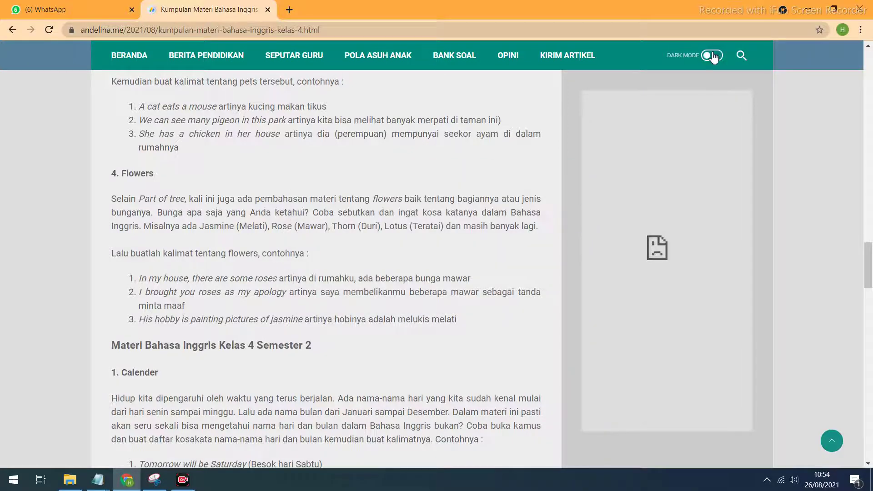
pyautogui.click(712, 56)
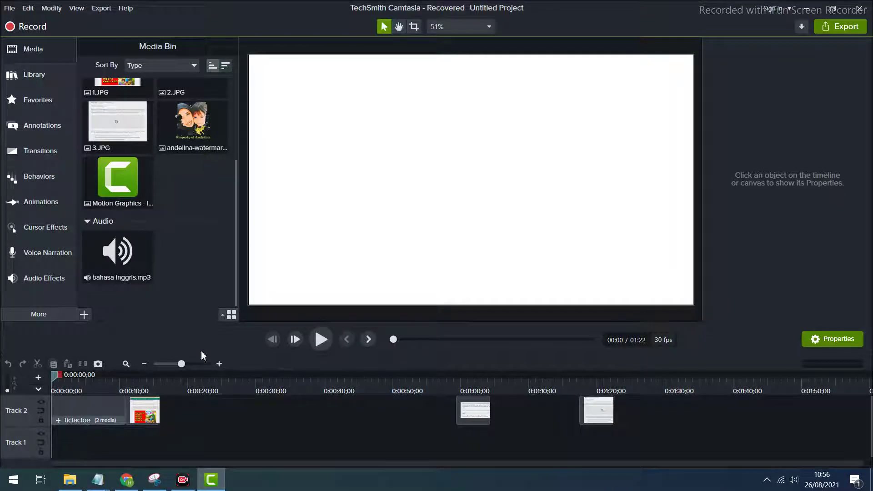
# Put bahasa inggris.mp3 on Track 1, stretch clip 1 to about 1:49 with clips 2 and 3 after, and play.
pyautogui.moveTo(117, 263); pyautogui.dragTo(135, 448)
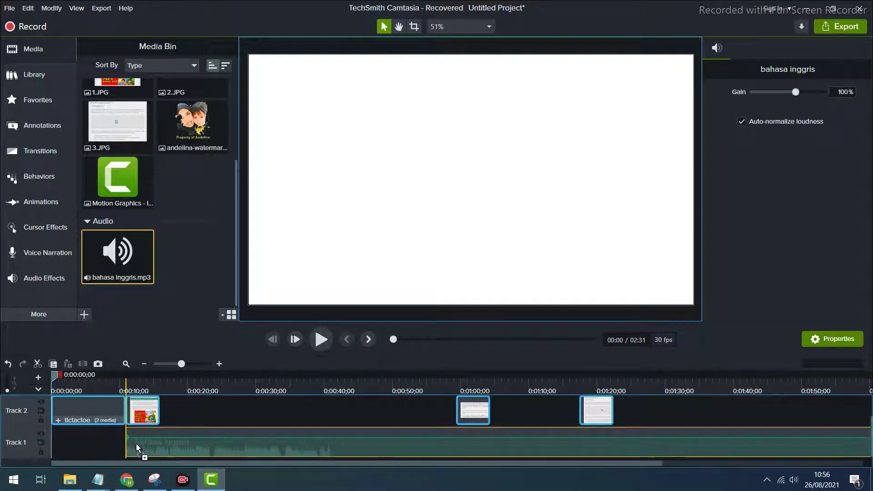
pyautogui.click(156, 411)
pyautogui.moveTo(168, 414); pyautogui.dragTo(455, 414)
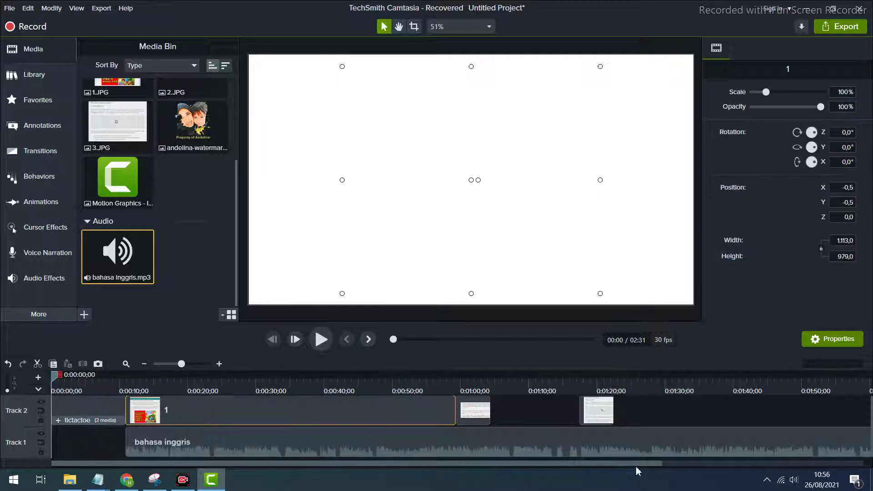
pyautogui.moveTo(598, 411); pyautogui.dragTo(731, 412)
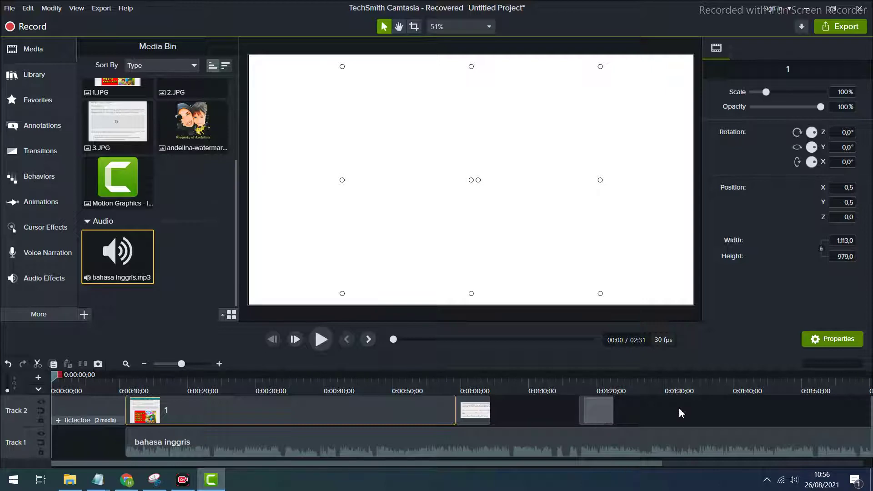
pyautogui.moveTo(852, 410); pyautogui.dragTo(852, 412)
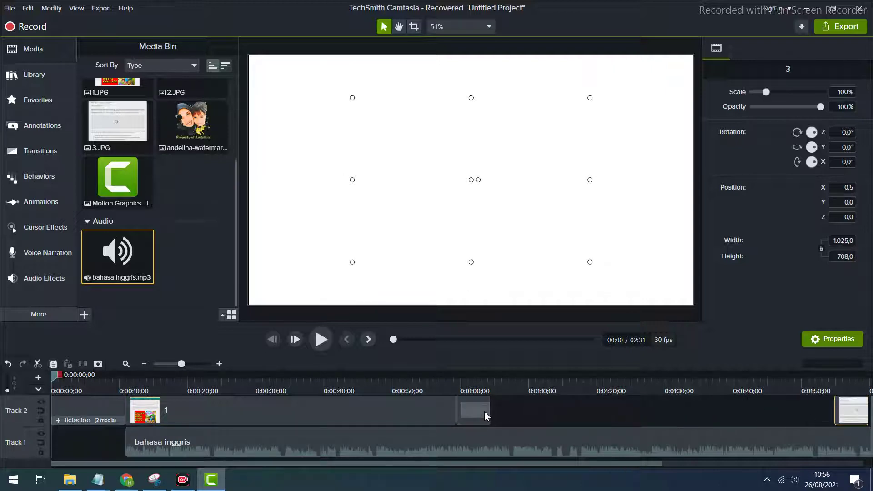
pyautogui.moveTo(485, 415); pyautogui.dragTo(831, 411)
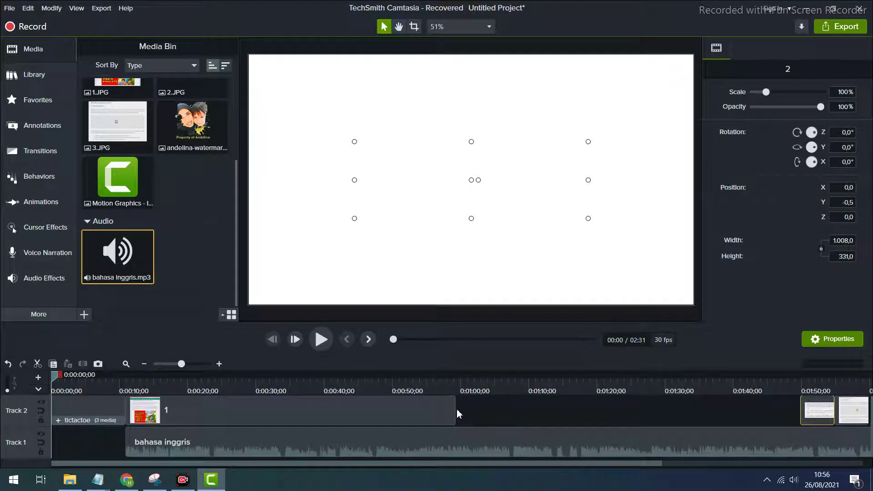
pyautogui.moveTo(455, 414); pyautogui.dragTo(808, 416)
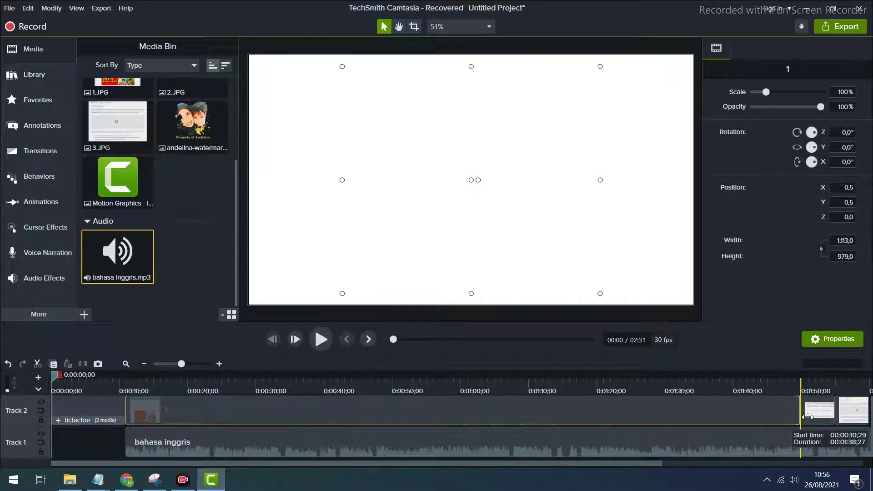
pyautogui.click(328, 344)
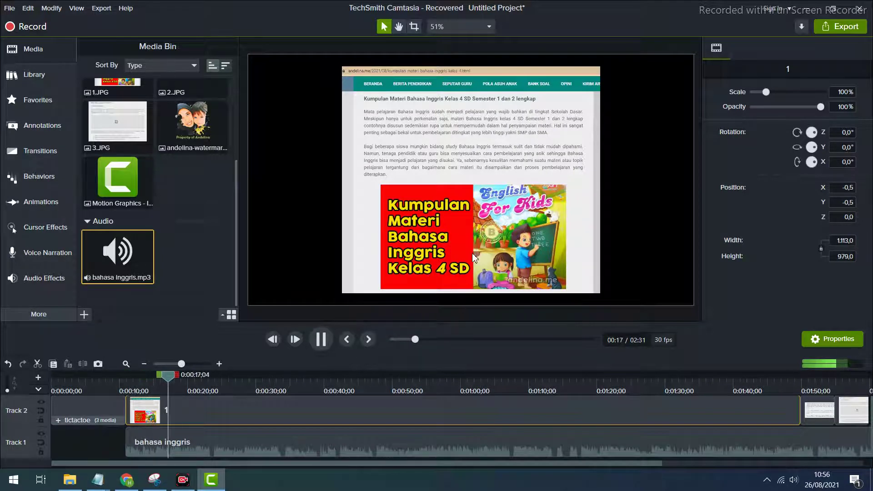
# During playback, browse Library, Annotations, Transitions and Behaviors, then open the Zoom-n-Pan animations.
pyautogui.click(44, 101)
pyautogui.click(36, 127)
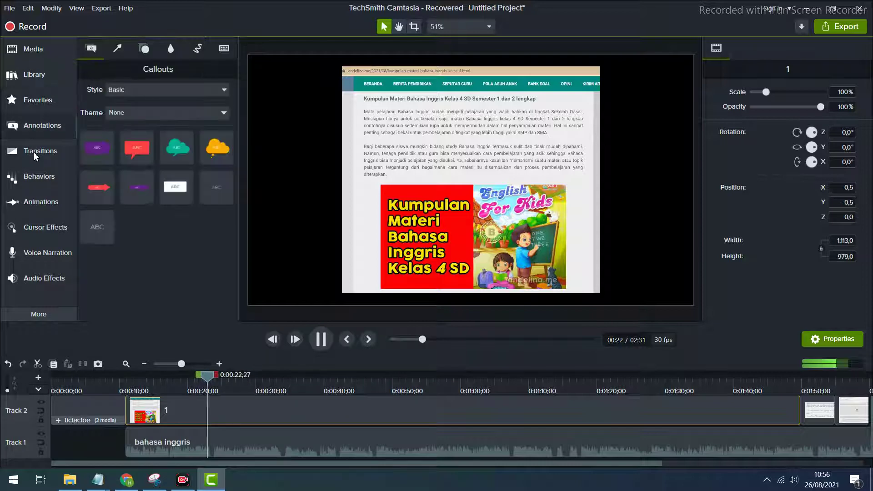
pyautogui.click(35, 154)
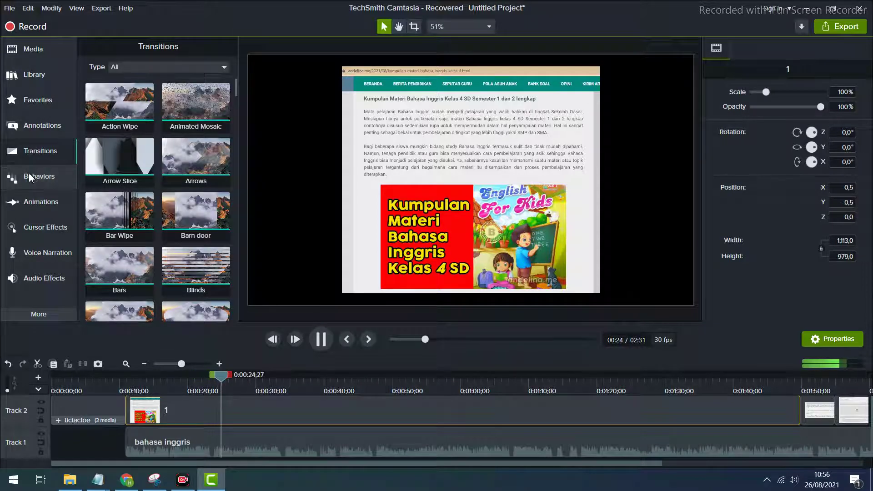
pyautogui.click(34, 181)
pyautogui.click(31, 49)
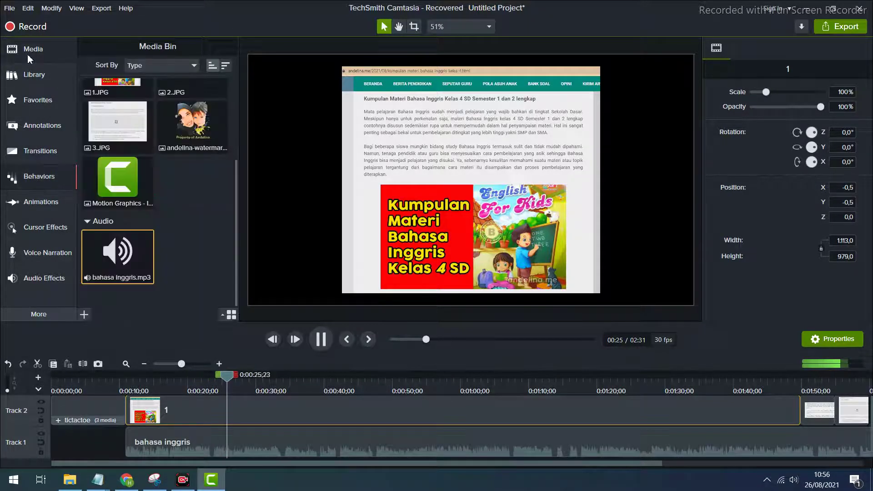
pyautogui.click(39, 205)
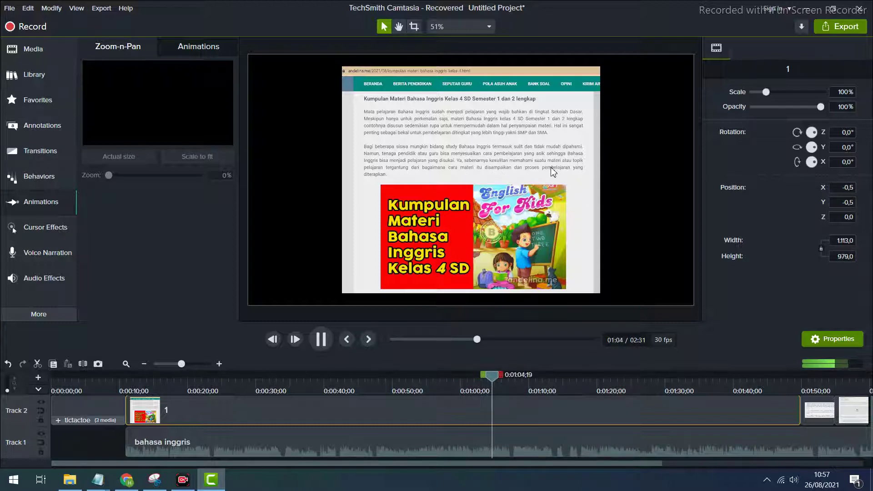
# Trim clip 1 to end at 1:07, extend clip 2 to start there, and play from 1:07.
pyautogui.click(818, 412)
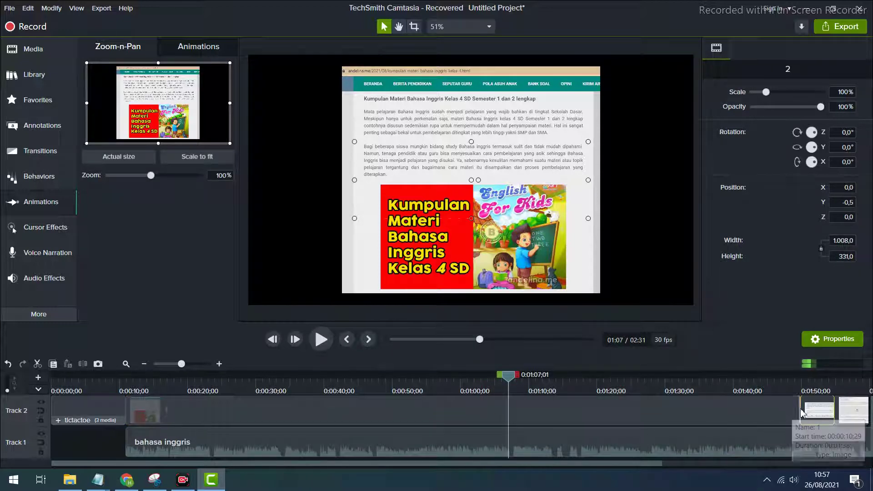
pyautogui.click(750, 408)
pyautogui.moveTo(749, 407); pyautogui.dragTo(509, 407)
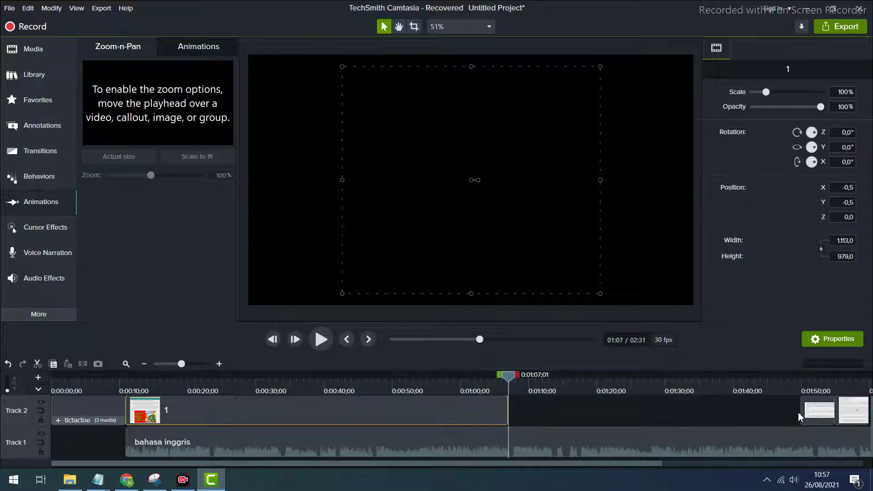
pyautogui.moveTo(798, 412); pyautogui.dragTo(509, 423)
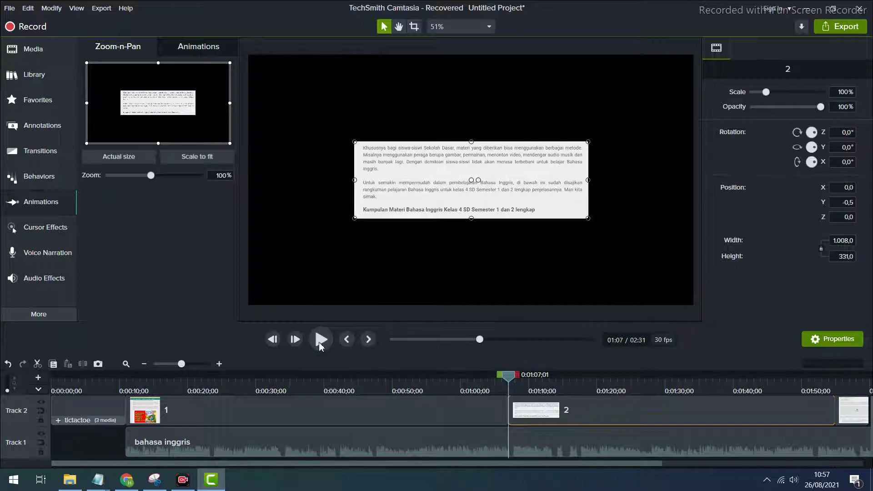
pyautogui.click(319, 342)
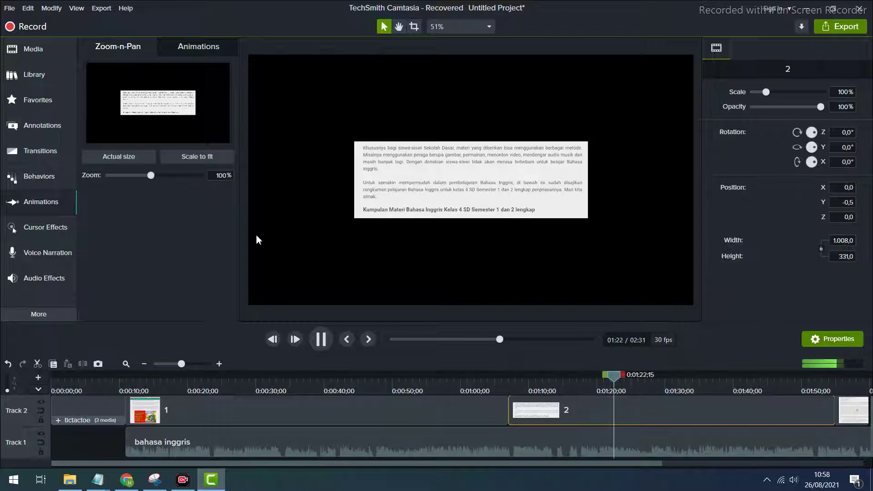
# Zoom clip 2's text screenshot to 192%, then preview the animation and pause at 1:38.
pyautogui.moveTo(141, 176); pyautogui.dragTo(194, 179)
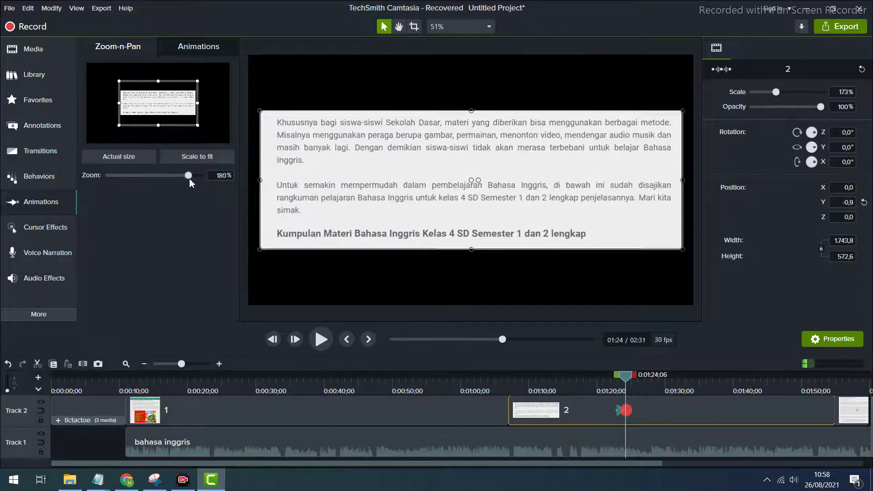
pyautogui.click(320, 342)
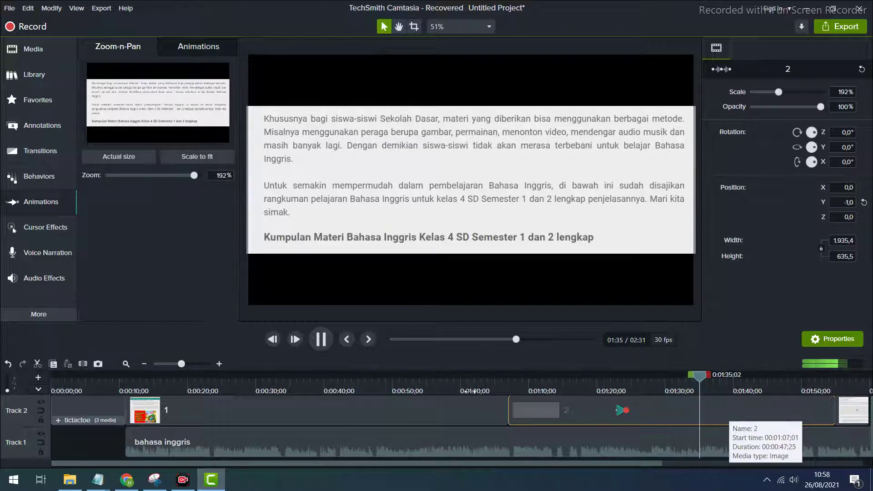
pyautogui.click(322, 343)
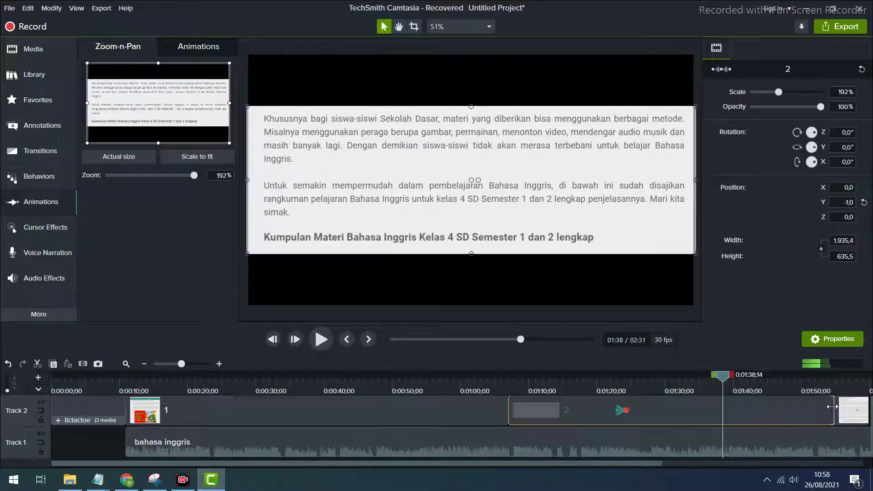
# Trim clip 2 to end at 1:38, move clip 3 flush against it, and play from there.
pyautogui.moveTo(757, 409); pyautogui.dragTo(722, 409)
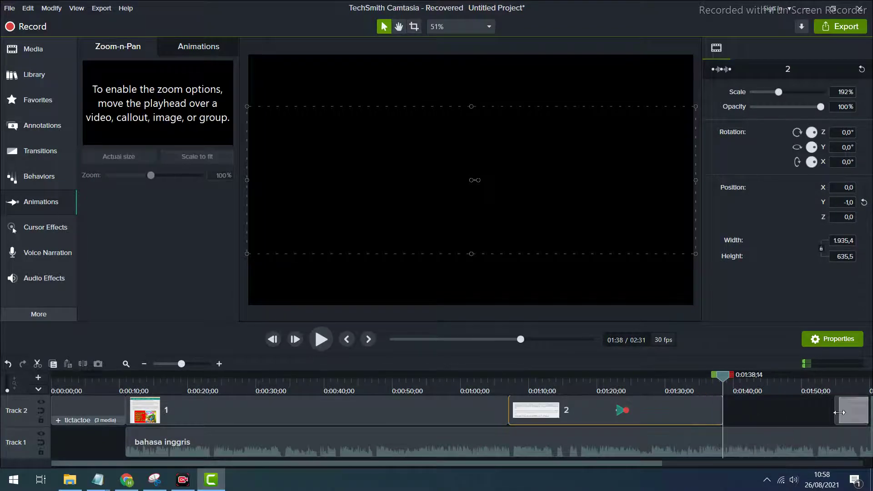
pyautogui.moveTo(835, 413); pyautogui.dragTo(722, 413)
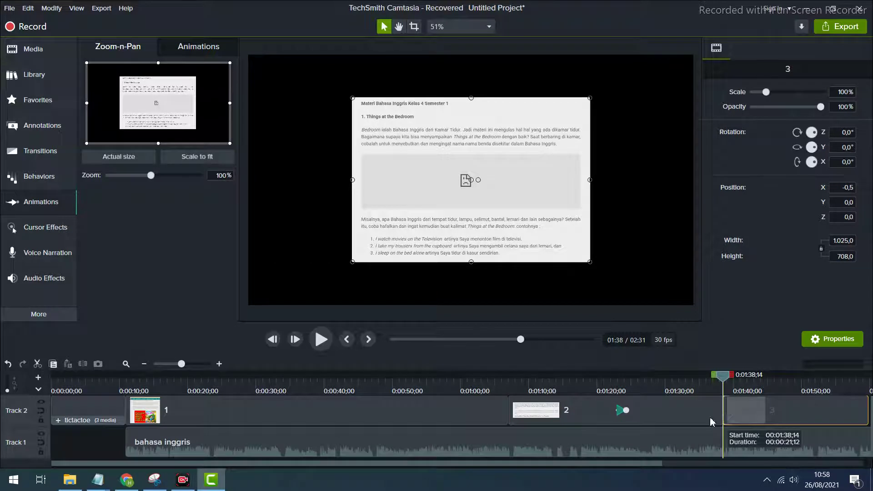
pyautogui.press('space')
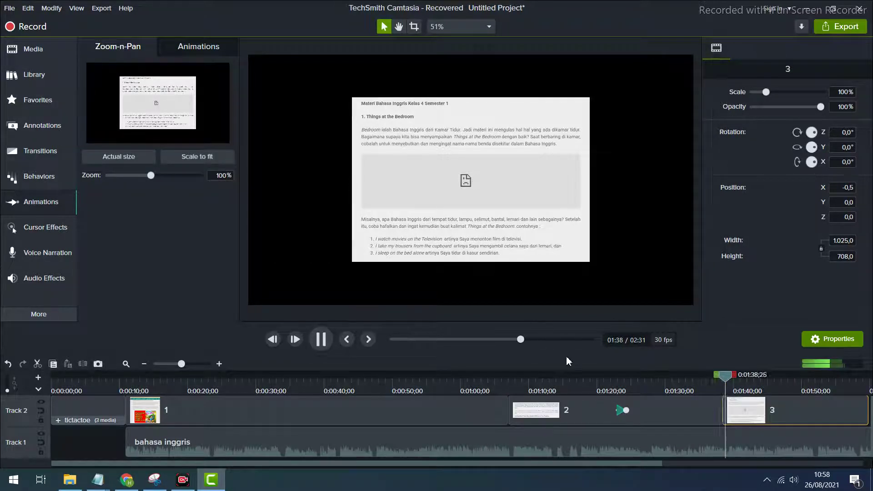